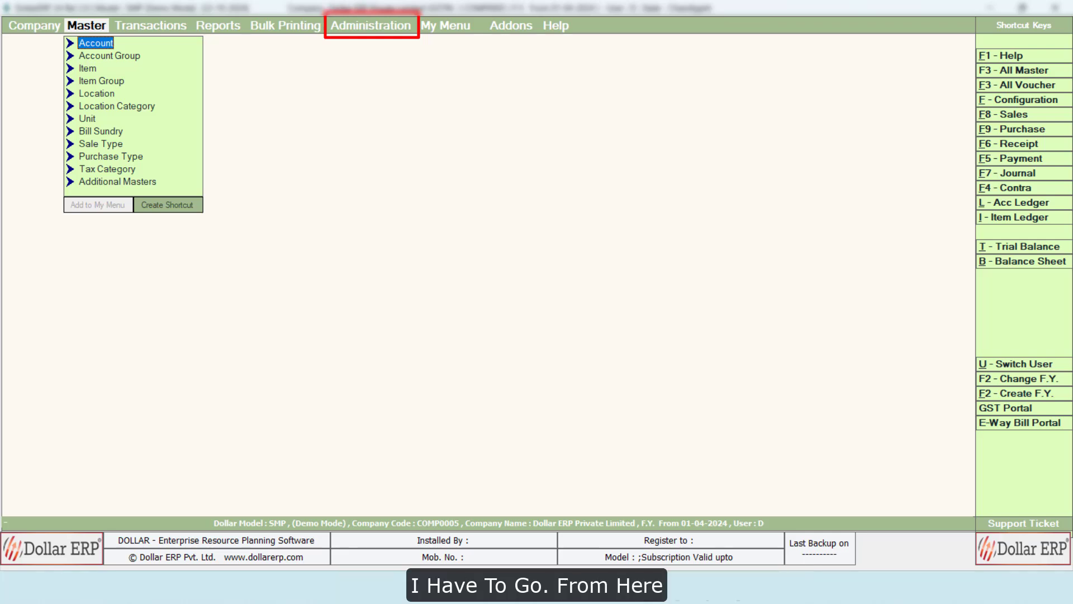
Step: Open the Company Features configuration from the administration settings
key(Right)
key(Right)
key(Right)
key(Right)
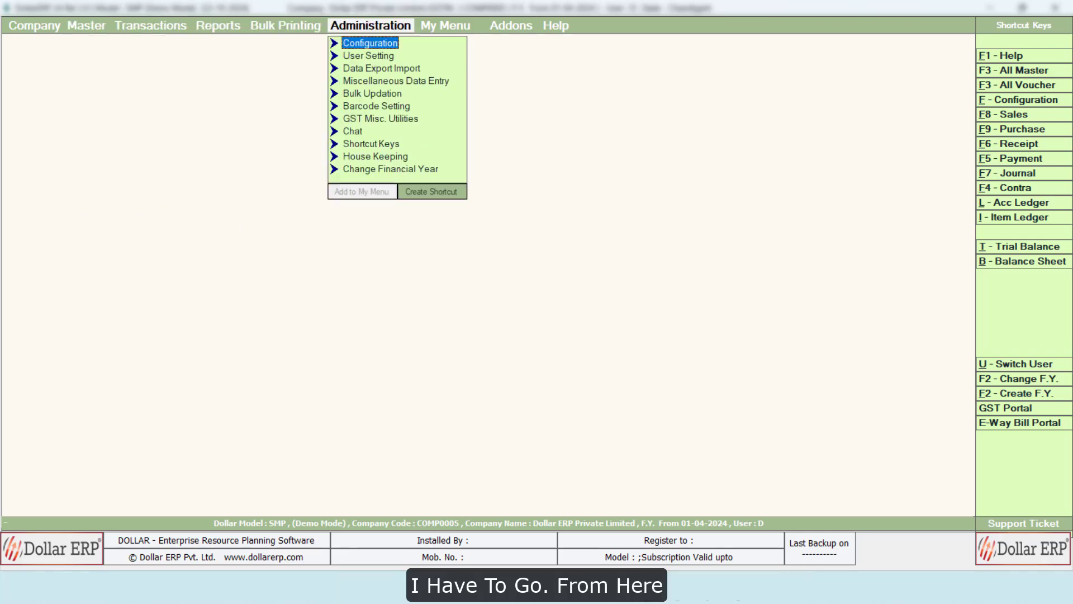
key(Return)
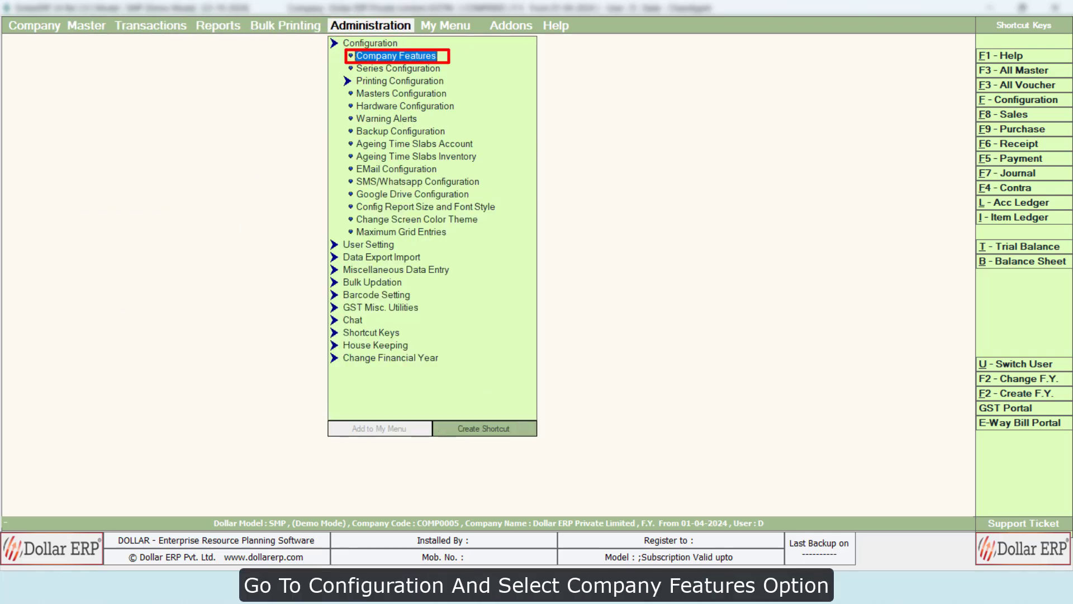
click(435, 52)
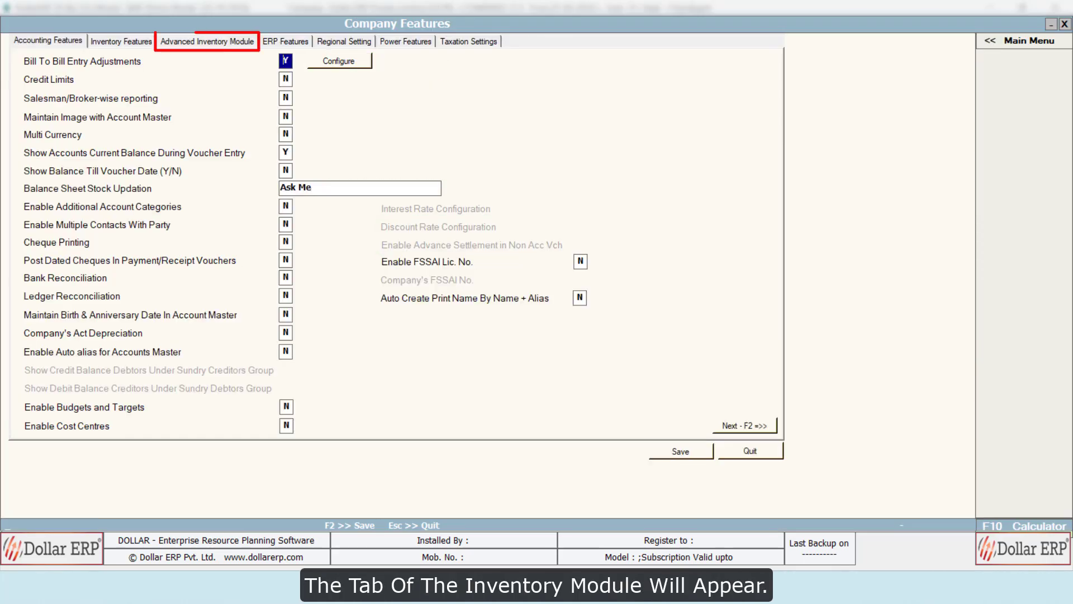
Step: Set Enable Purchase Orders to Y among the advanced inventory module features
click(237, 44)
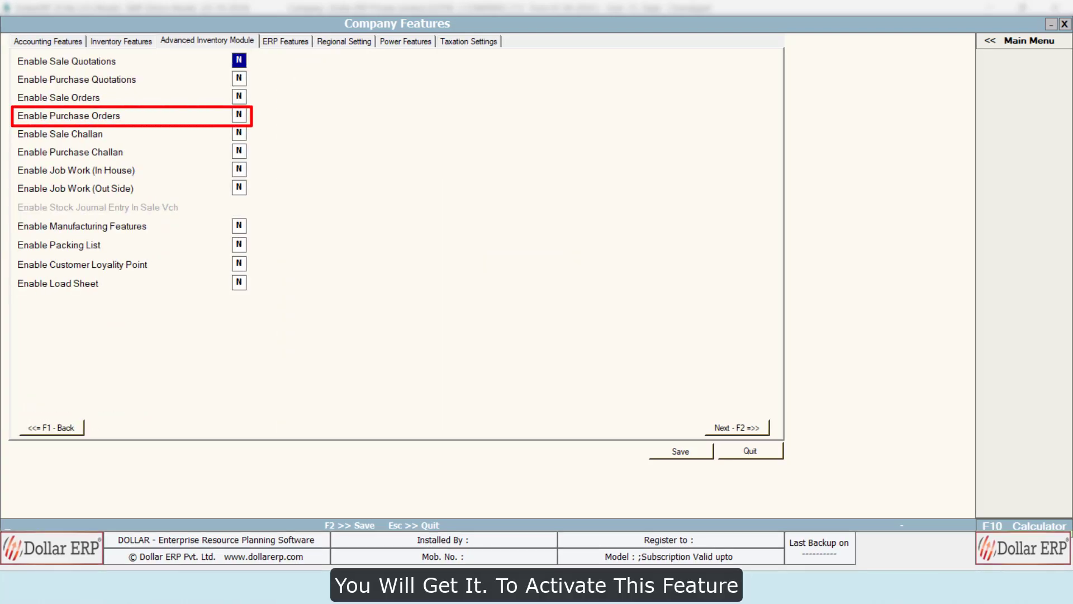
key(Down)
key(Down)
key(Down)
text(Y)
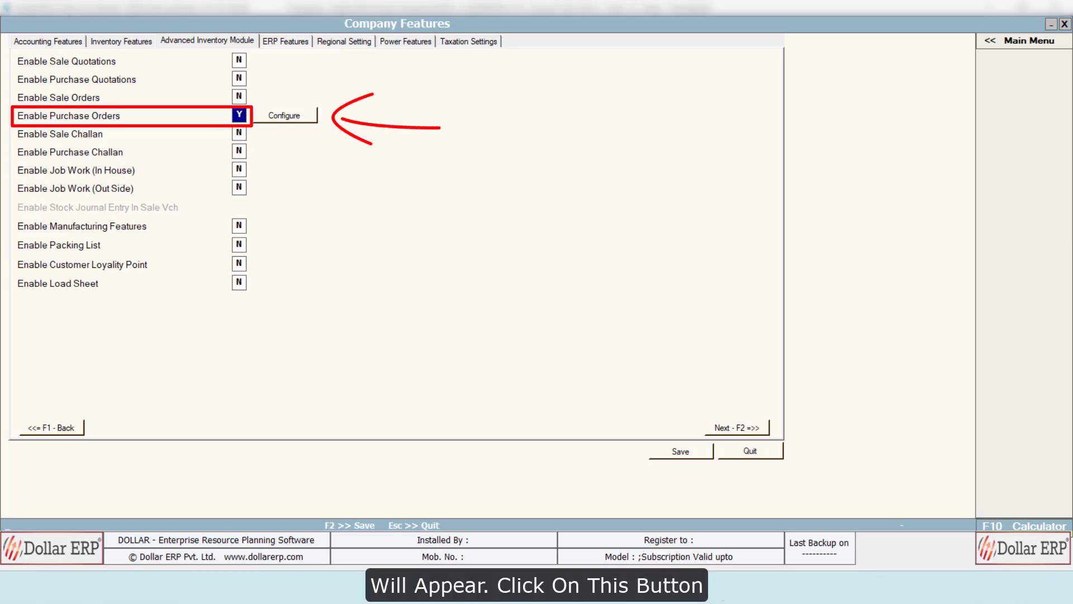
Step: Set the purchase order option Picking Criteria For Pending References to References Based
click(311, 113)
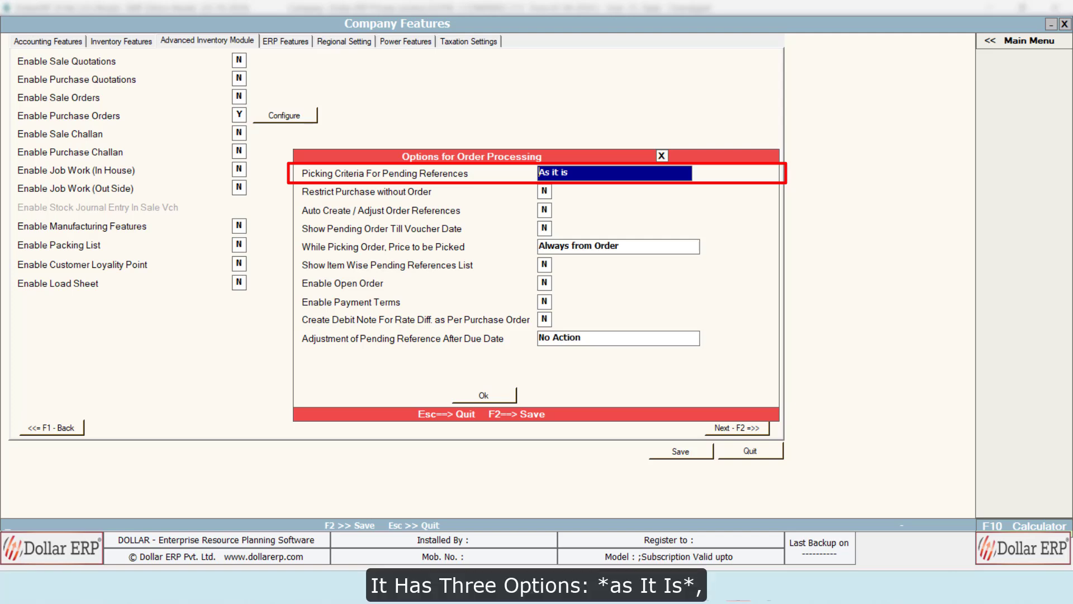
key(space)
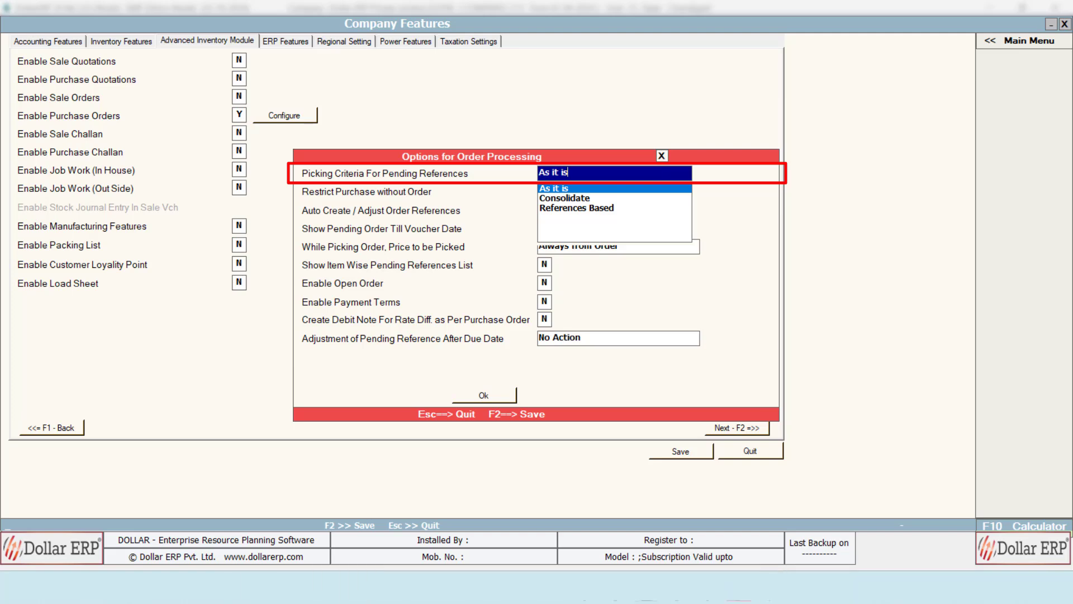
key(Down)
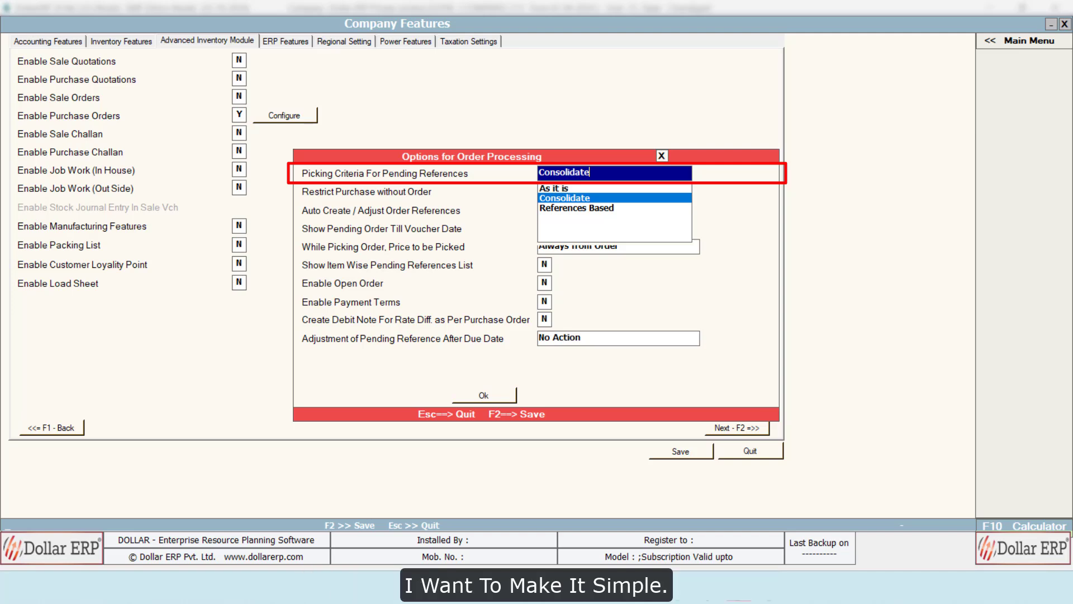
key(Down)
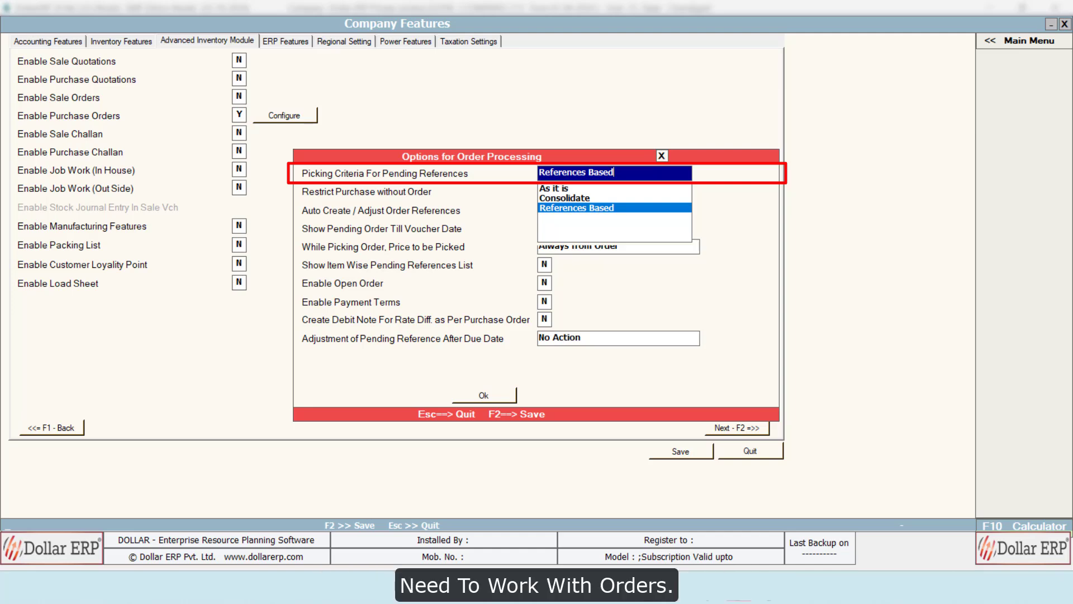
key(Return)
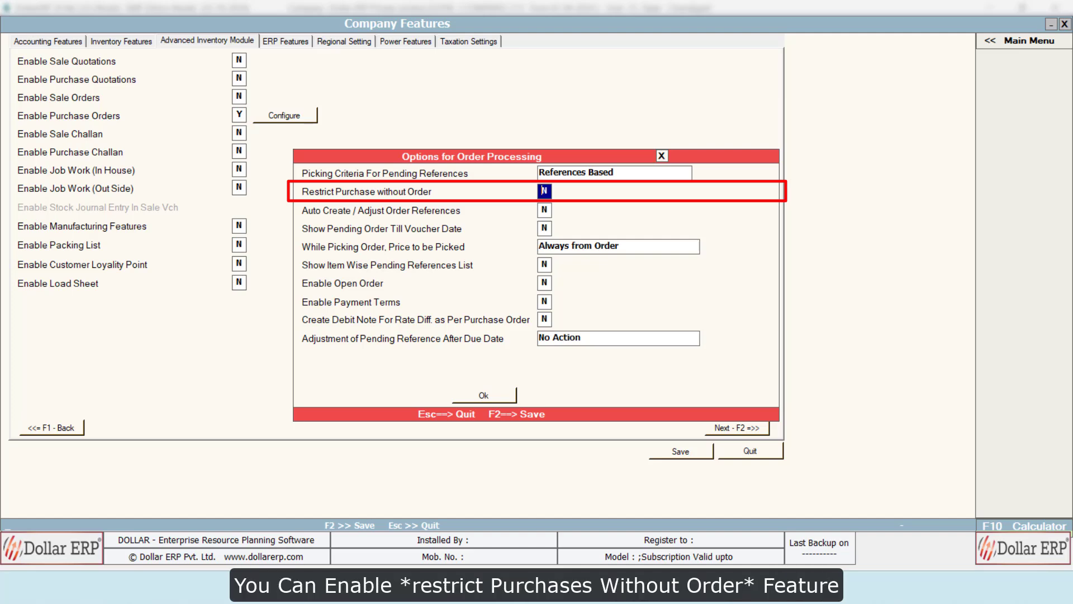
Step: Set Restrict Purchase without Order, Auto Create / Adjust Order References and Show Pending Order Till Voucher Date to Y
text(Y)
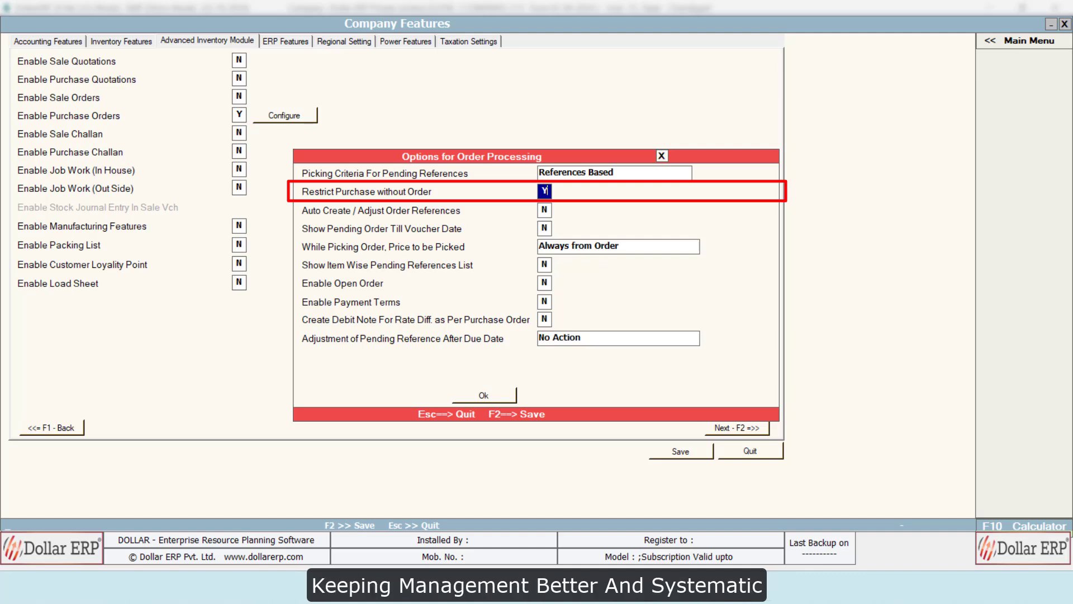
key(Return)
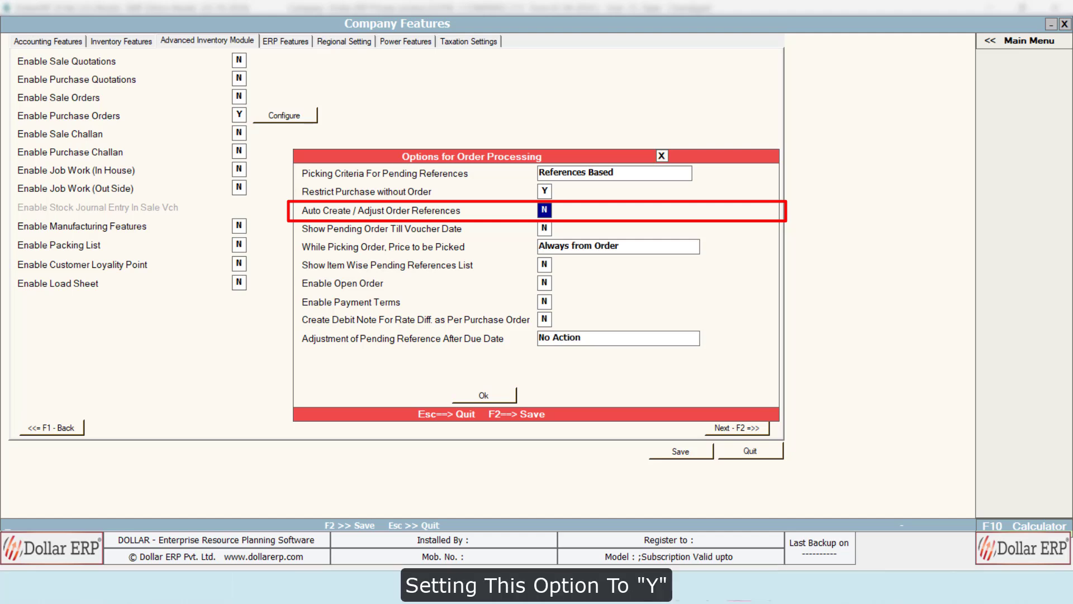
text(Y)
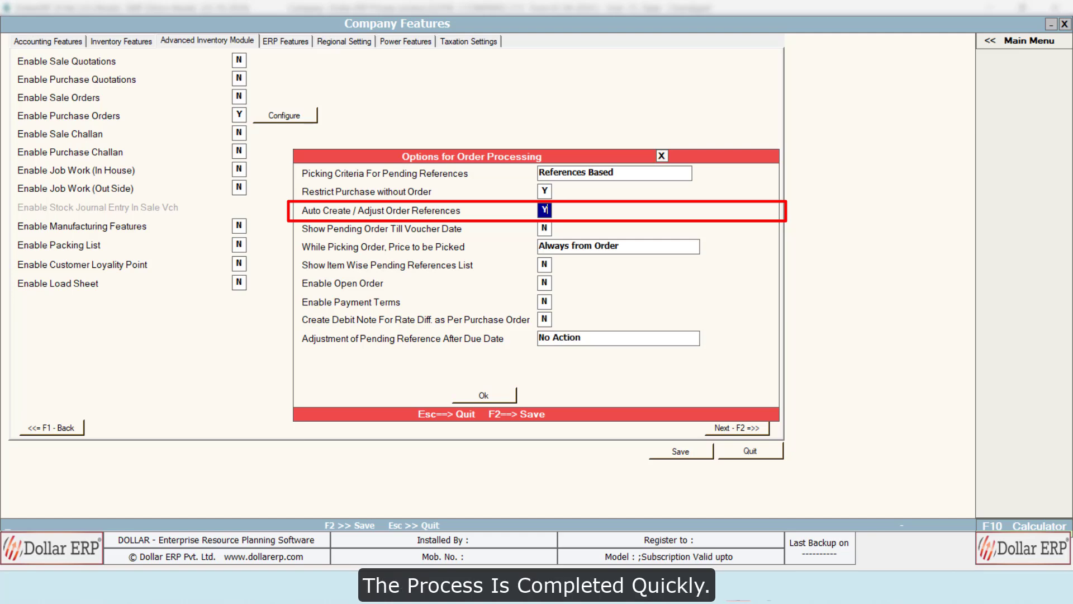
key(Return)
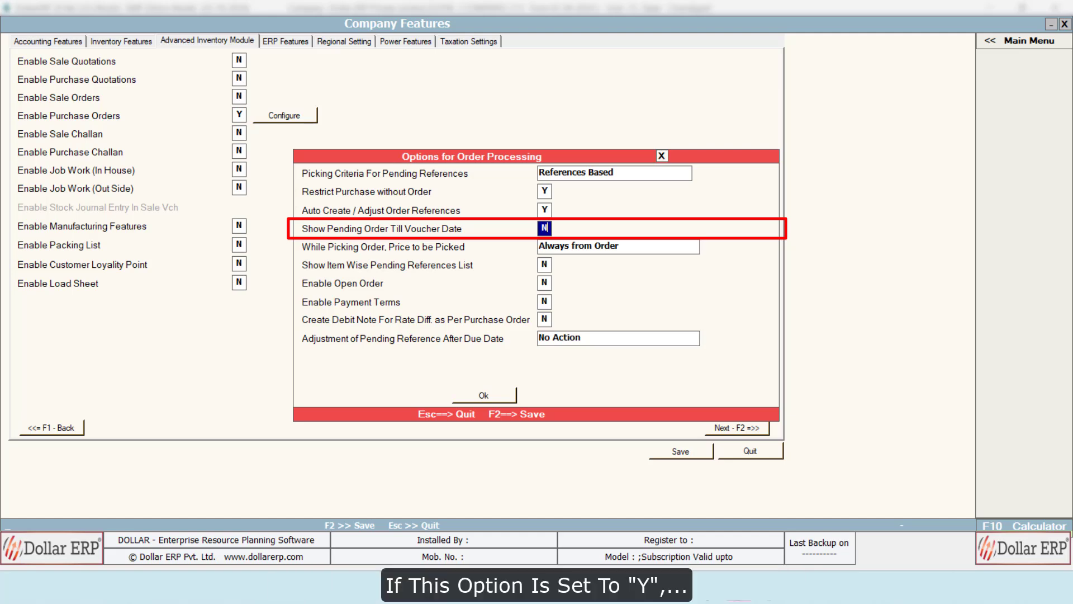
text(Y)
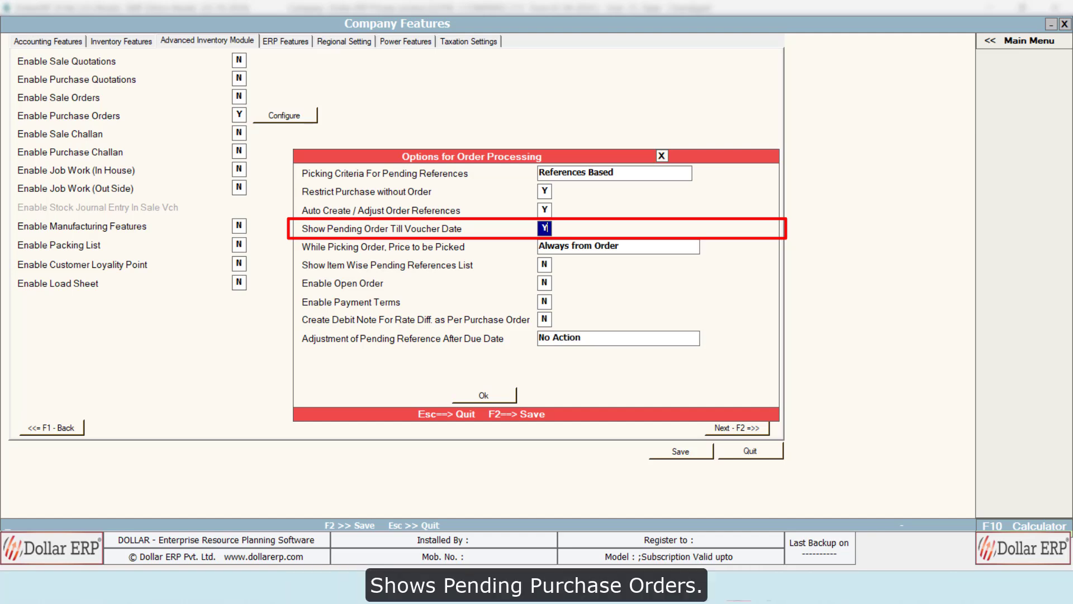
key(Return)
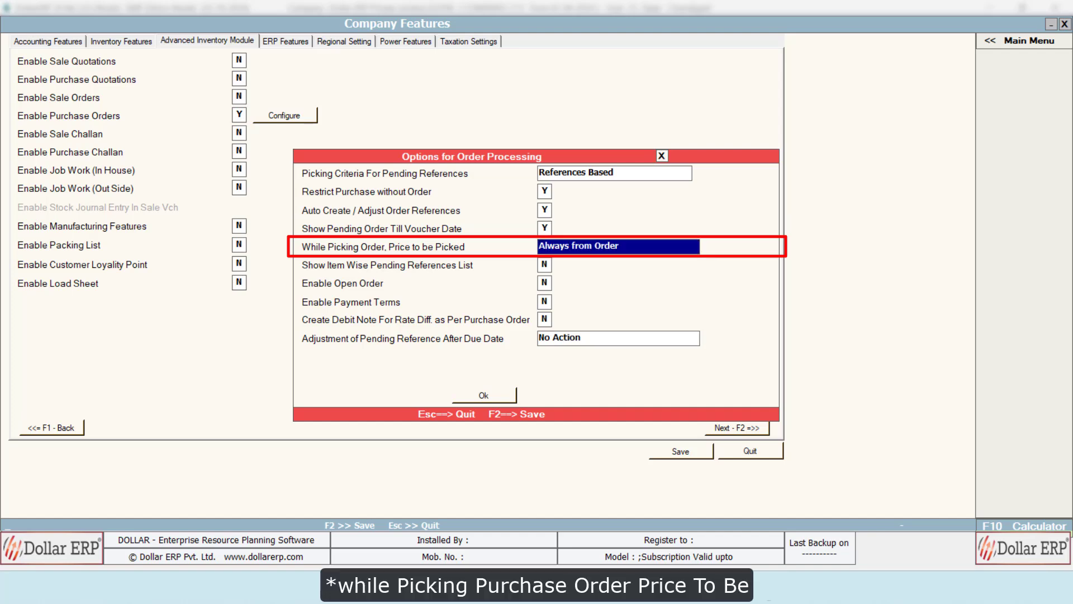
Step: Set the price picked from orders to Always from Pricing Mode and set Show Item Wise Pending References List to Y
key(space)
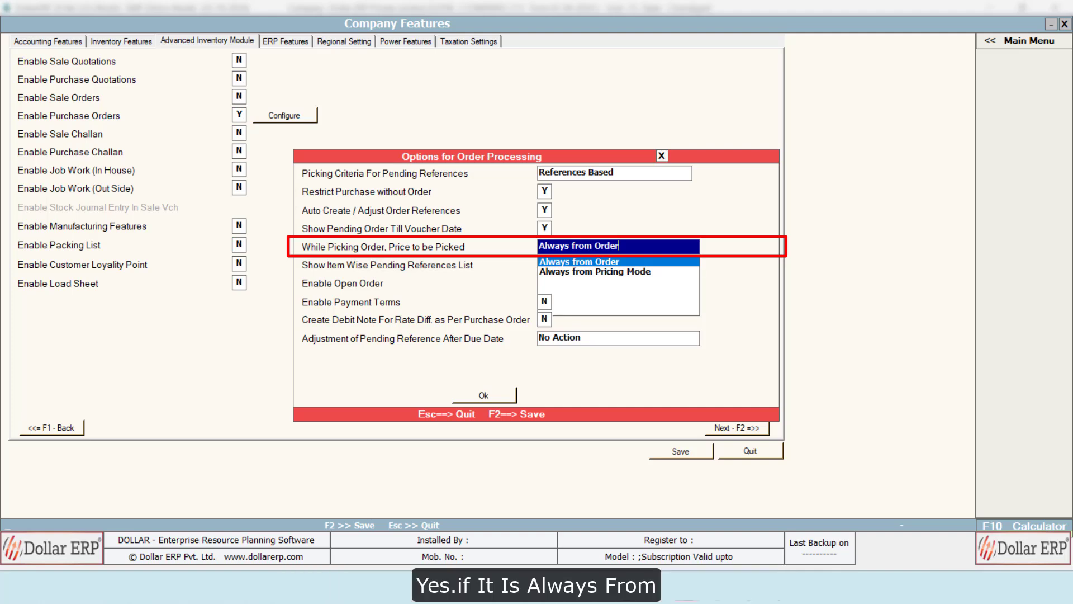
key(Down)
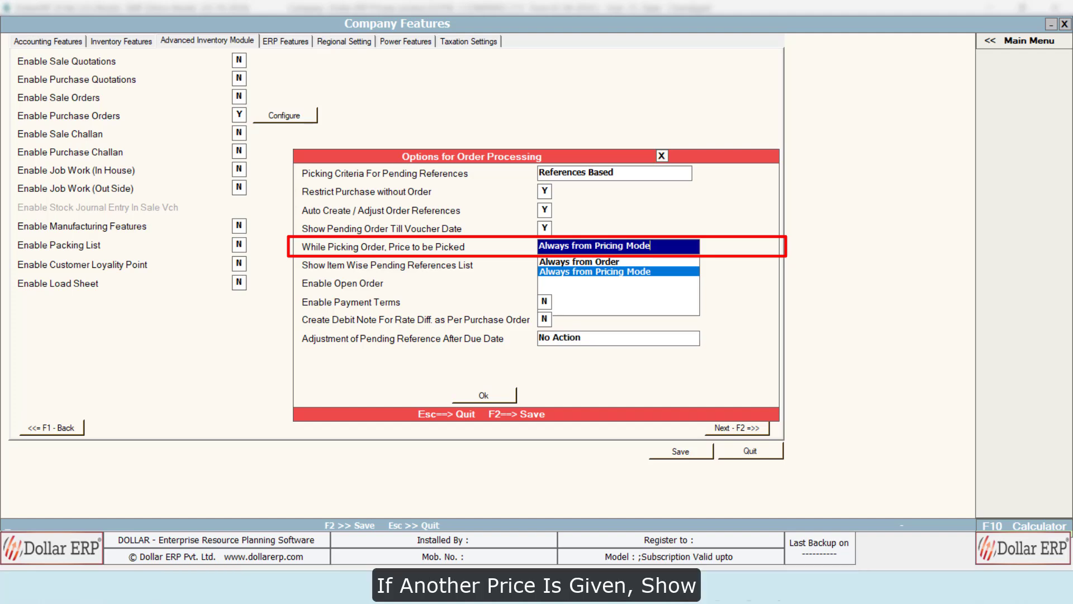
key(Return)
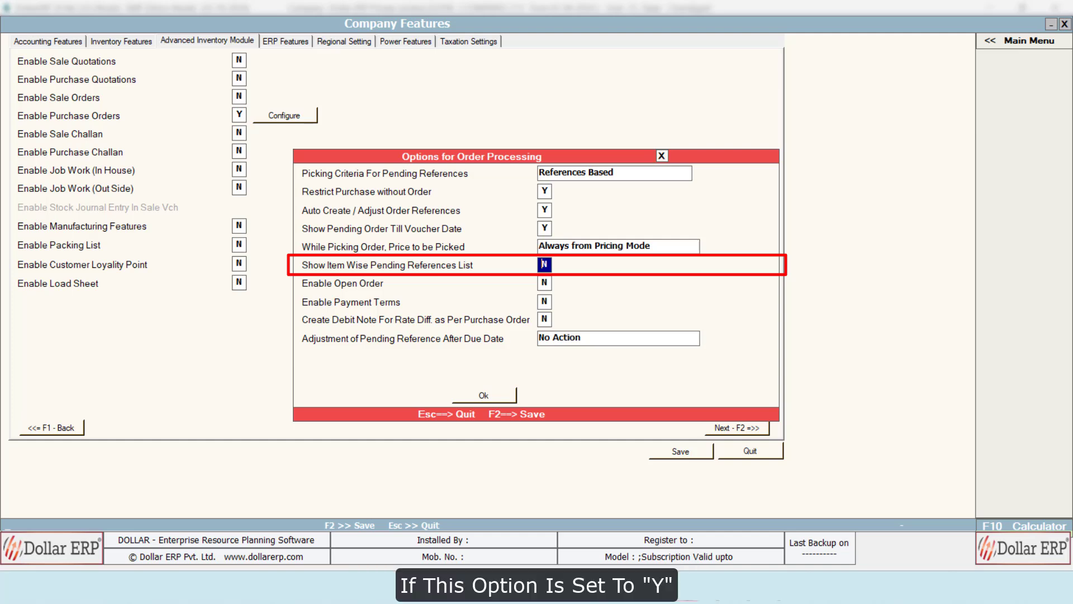
text(Y)
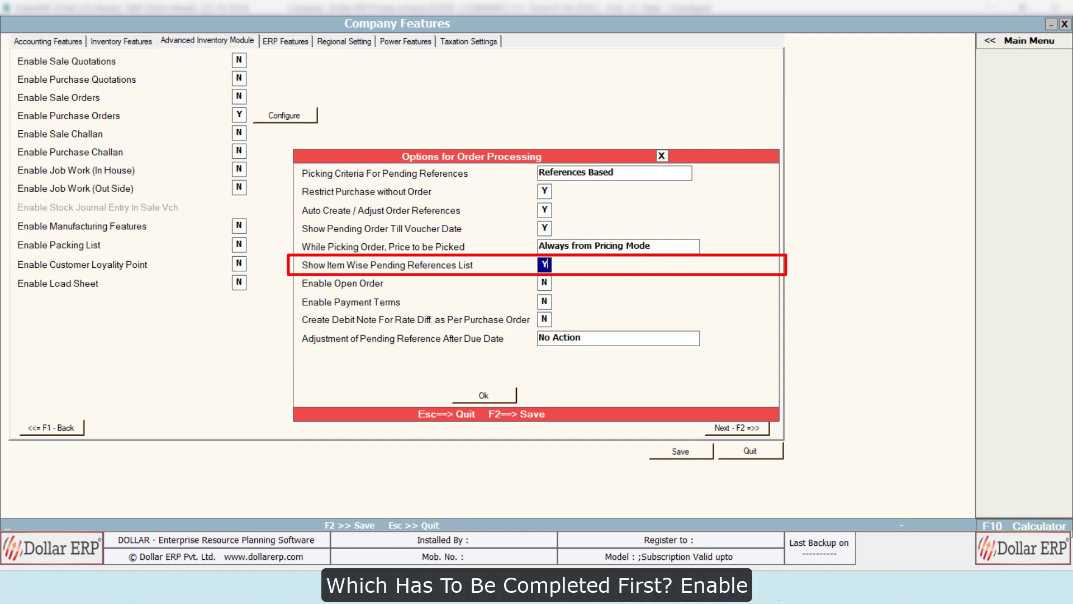
key(Return)
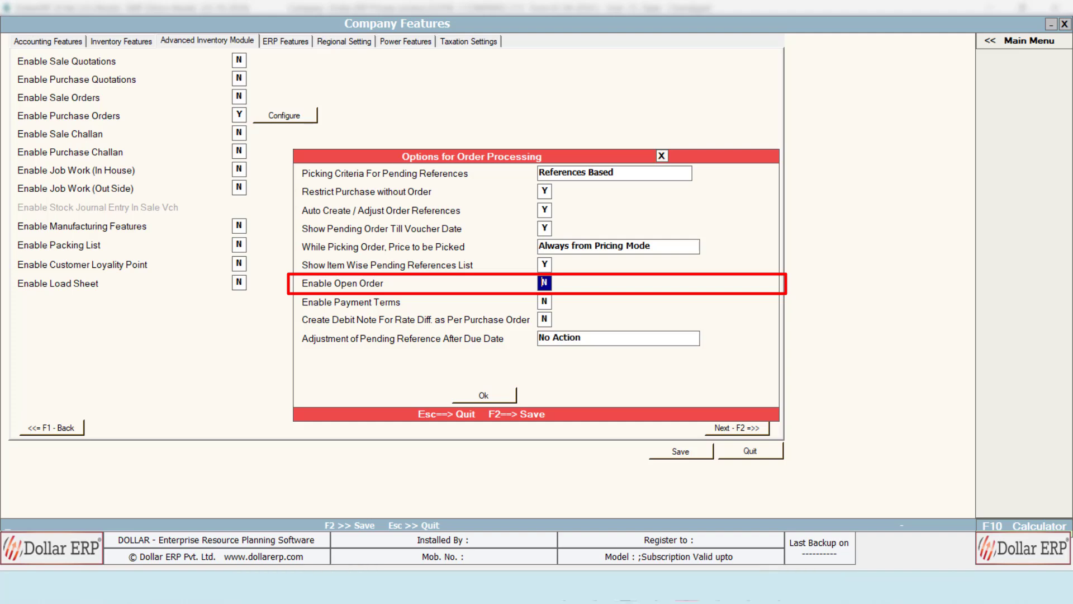
Step: Set Enable Open Order to Y, keeping variable party, variable item and item quantity tolerance at N in its configuration
key(y)
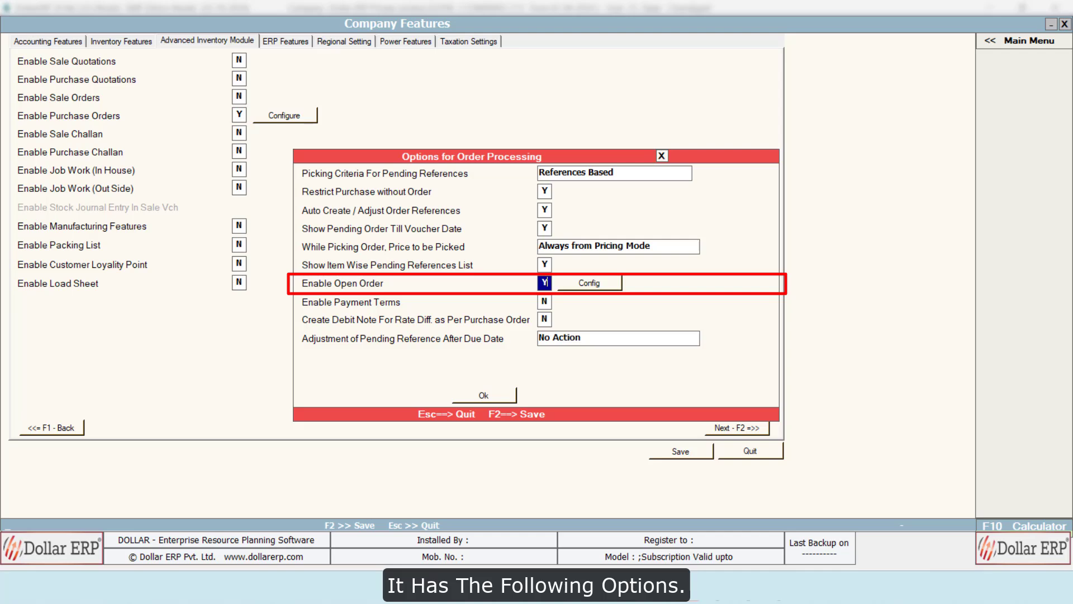
click(612, 281)
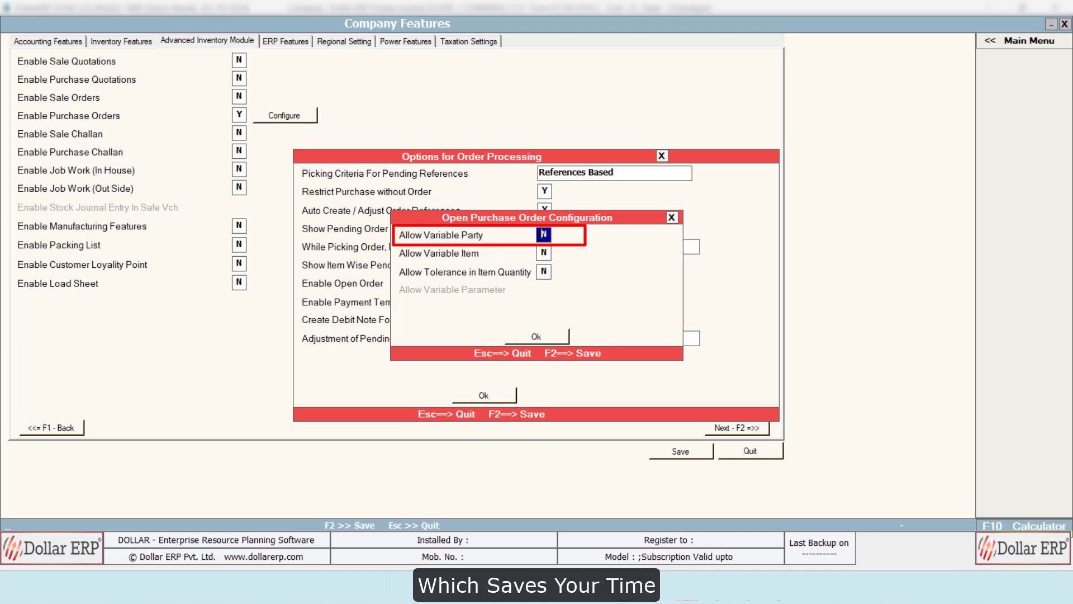
key(Return)
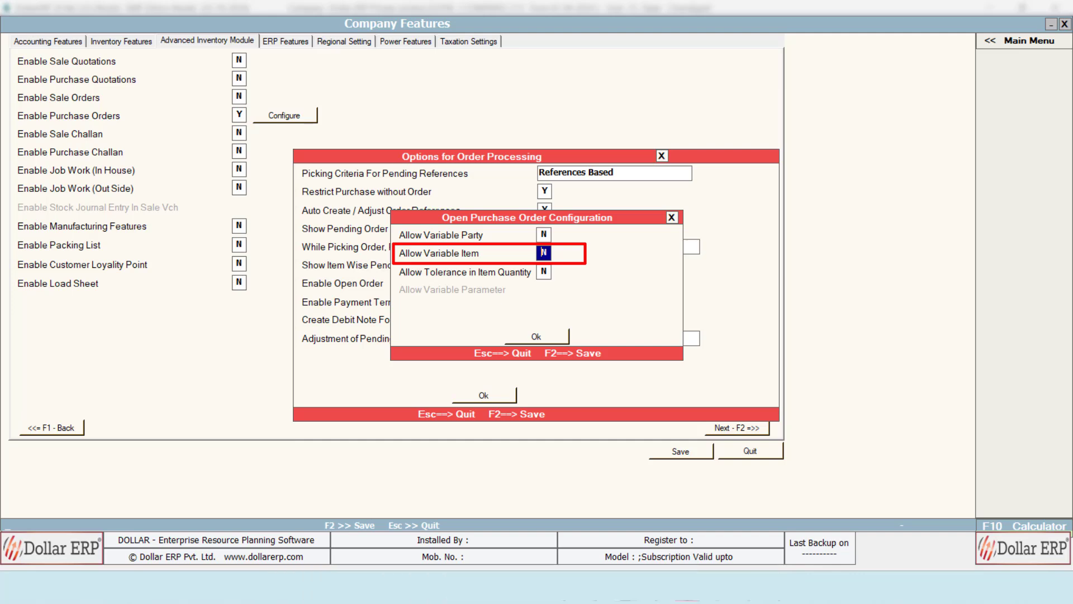
key(Return)
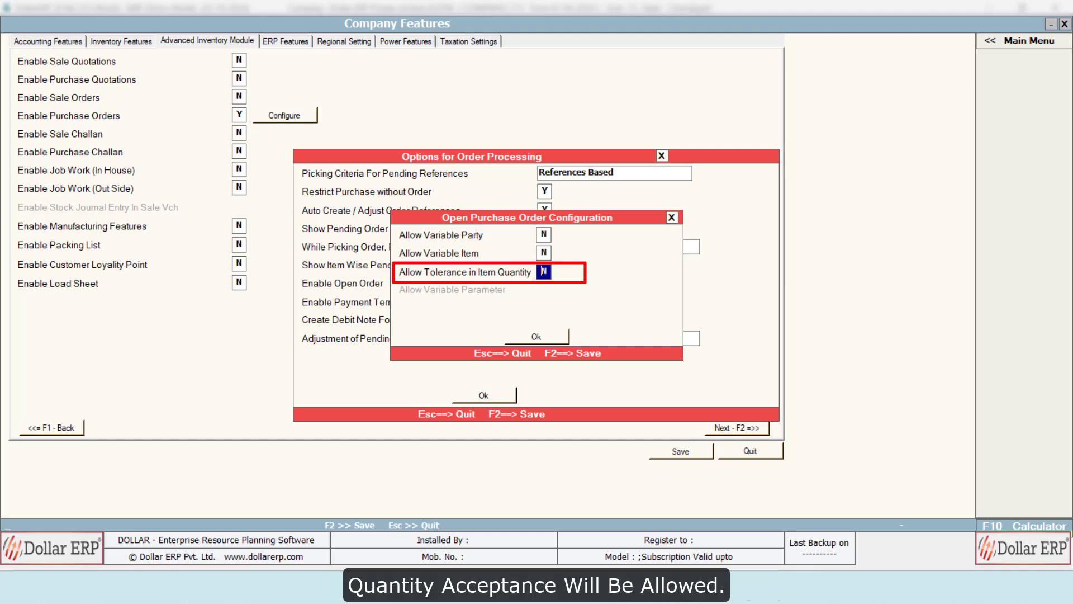
key(Return)
key(Return)
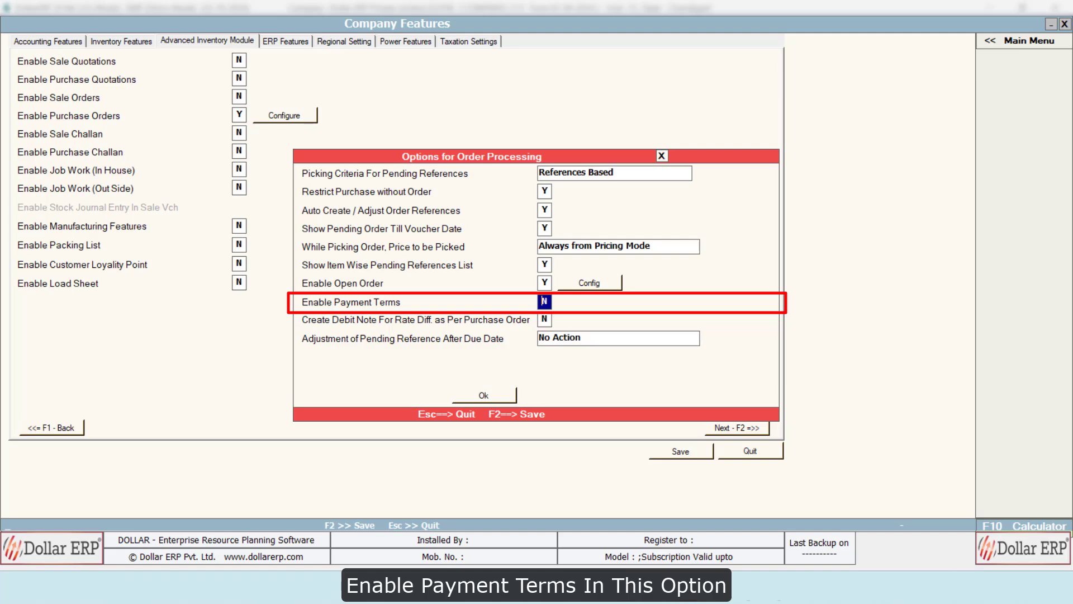
Step: Set Enable Payment Terms to Y and Adjustment of Pending Reference After Due Date to Don't Allow, and save the company features
key(y)
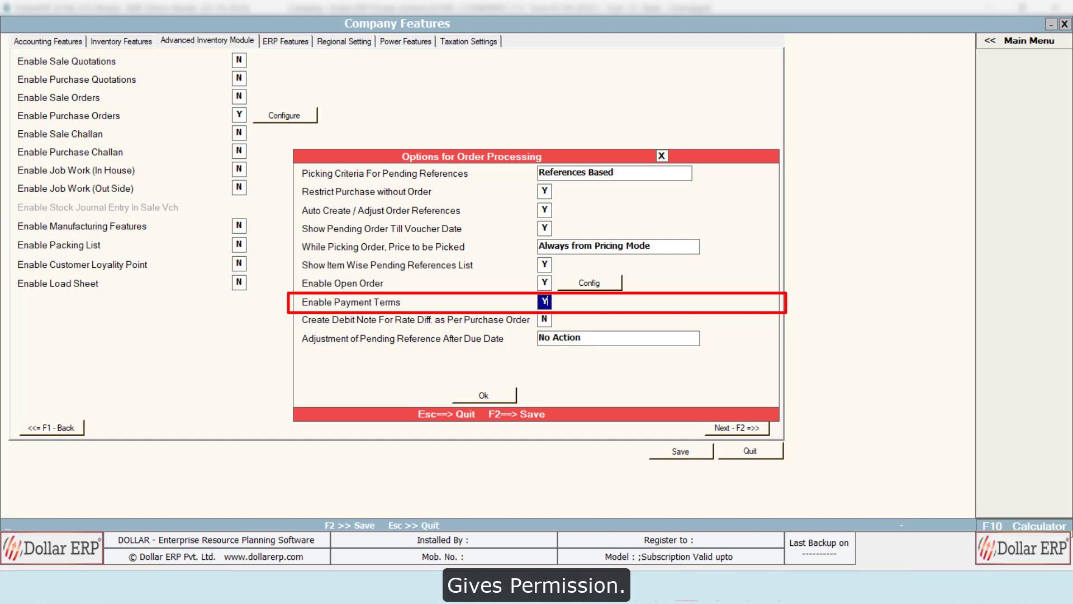
key(Return)
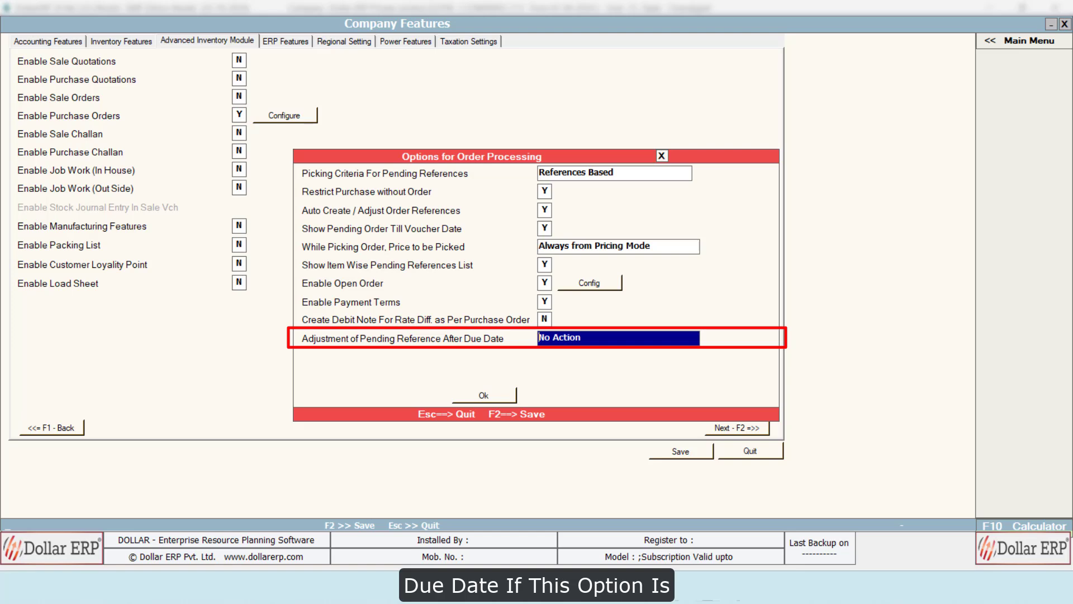
key(Return)
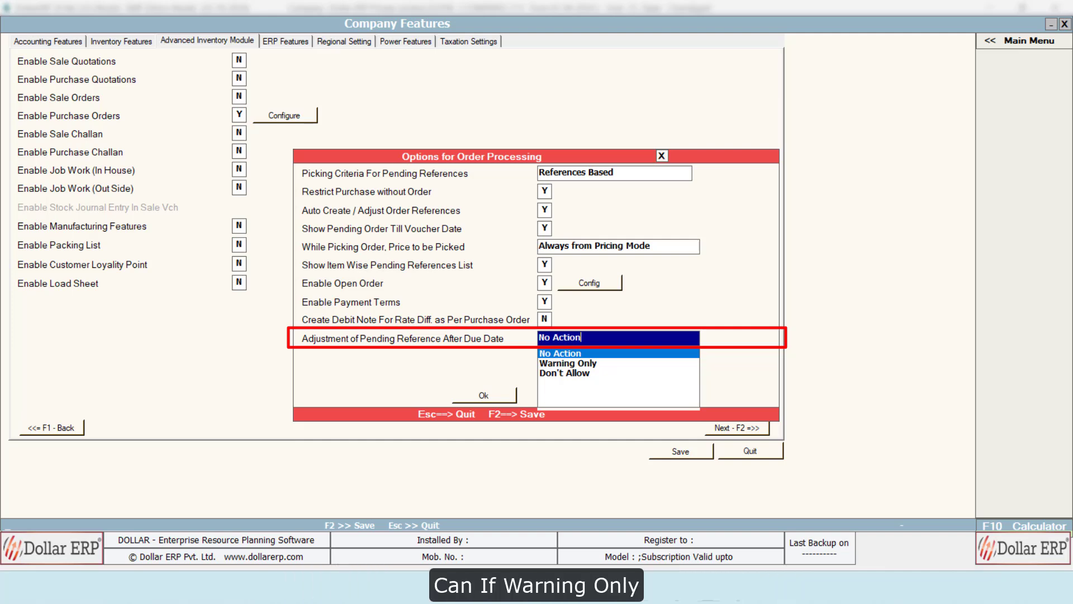
key(Down)
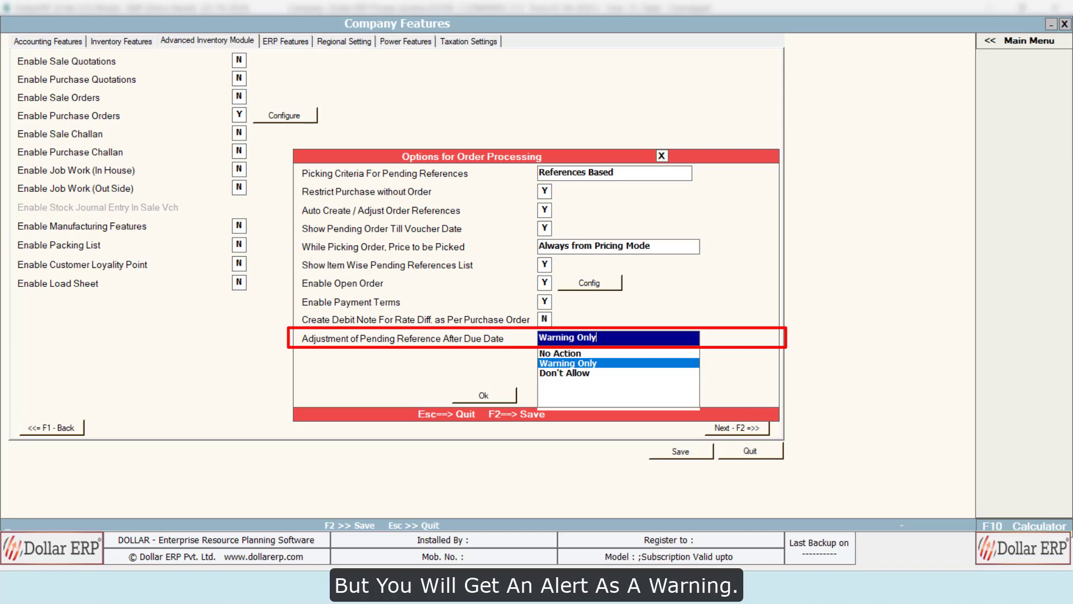
key(Down)
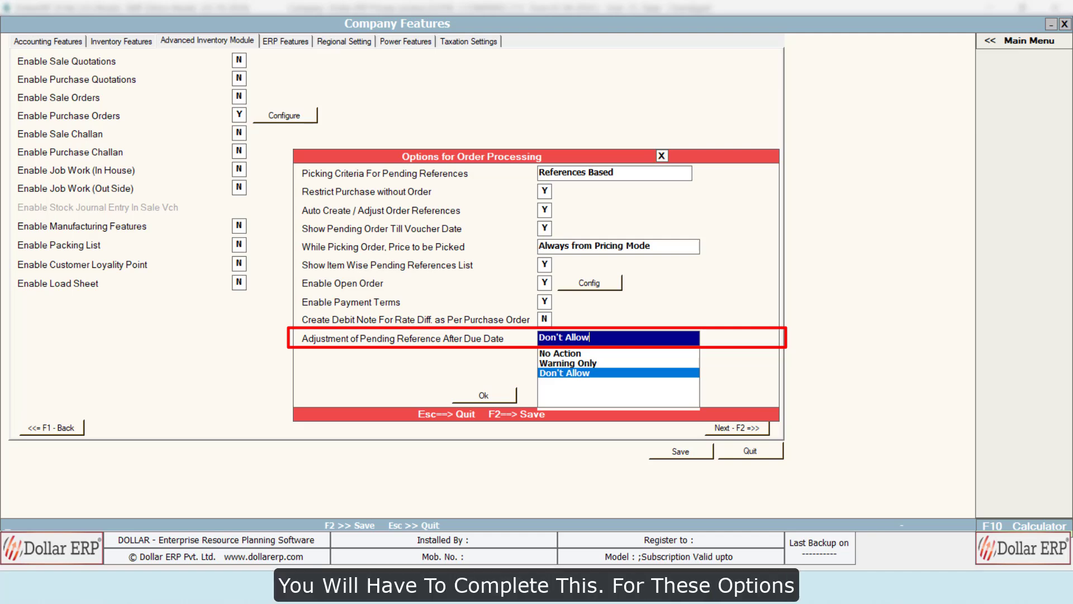
key(Return)
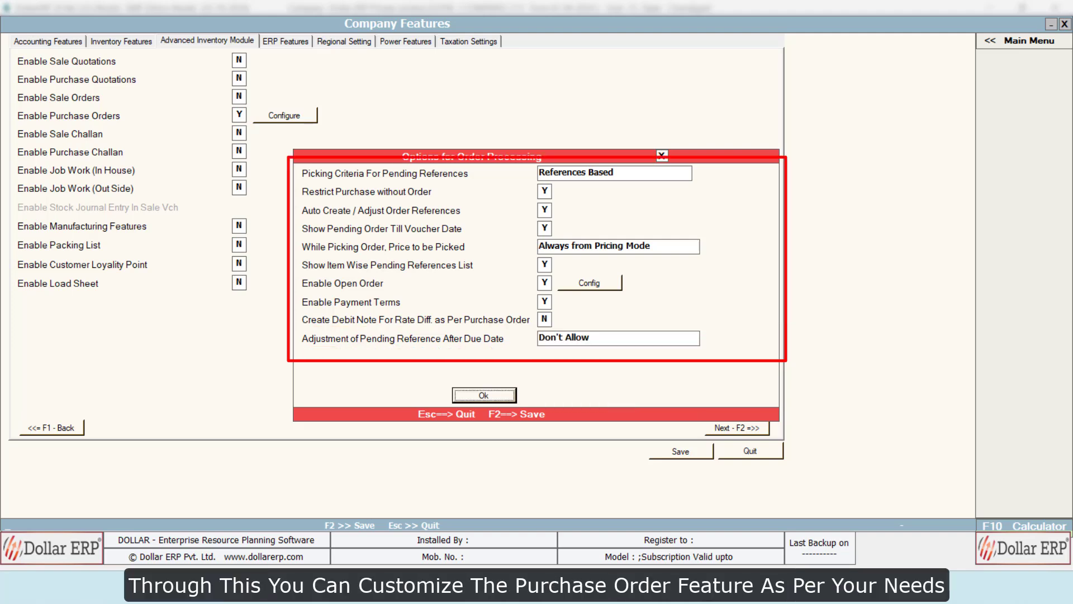
click(499, 393)
click(704, 453)
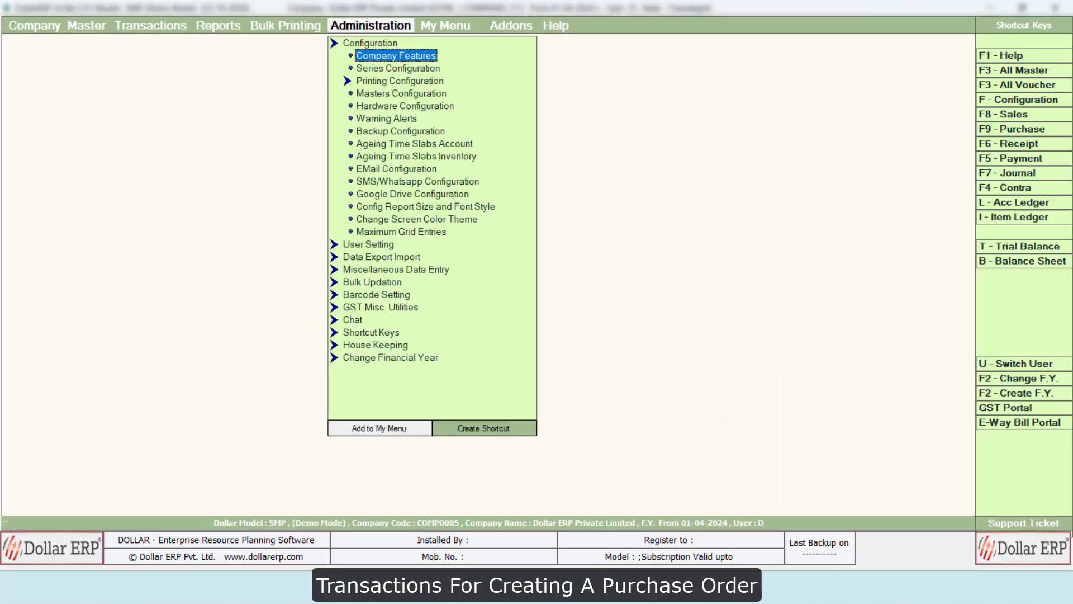
Step: Open a new purchase order voucher for entry
key(Left)
key(Left)
key(Left)
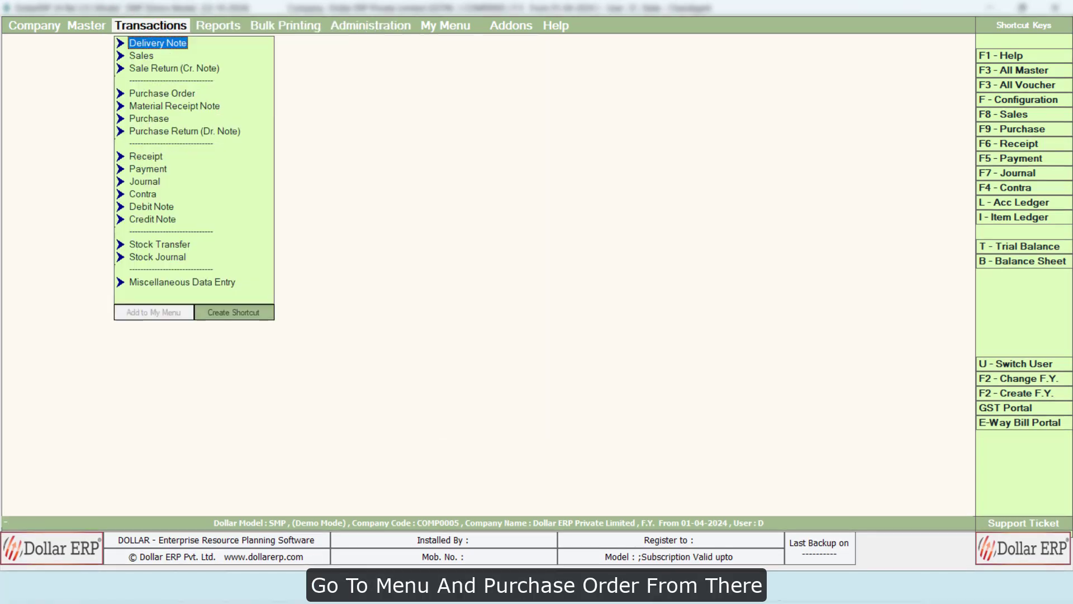
key(Down)
key(Down)
key(Down)
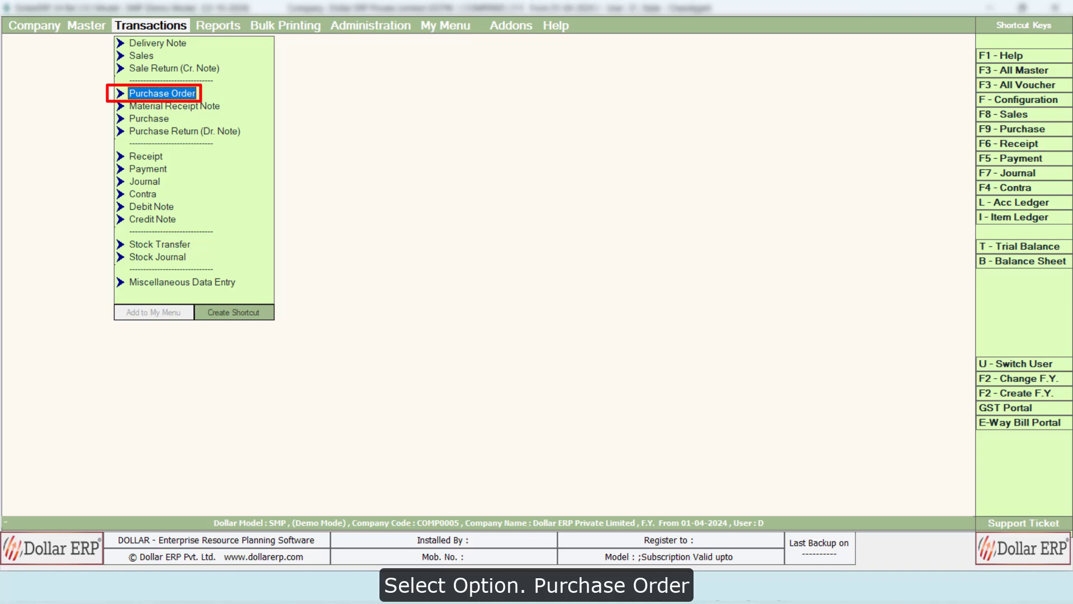
key(Return)
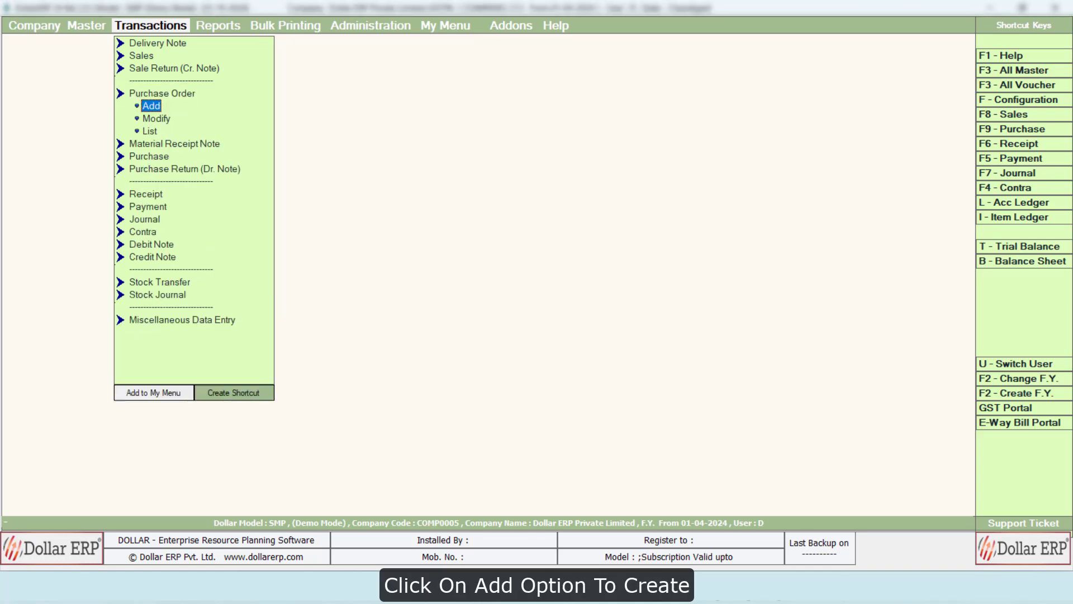
click(160, 103)
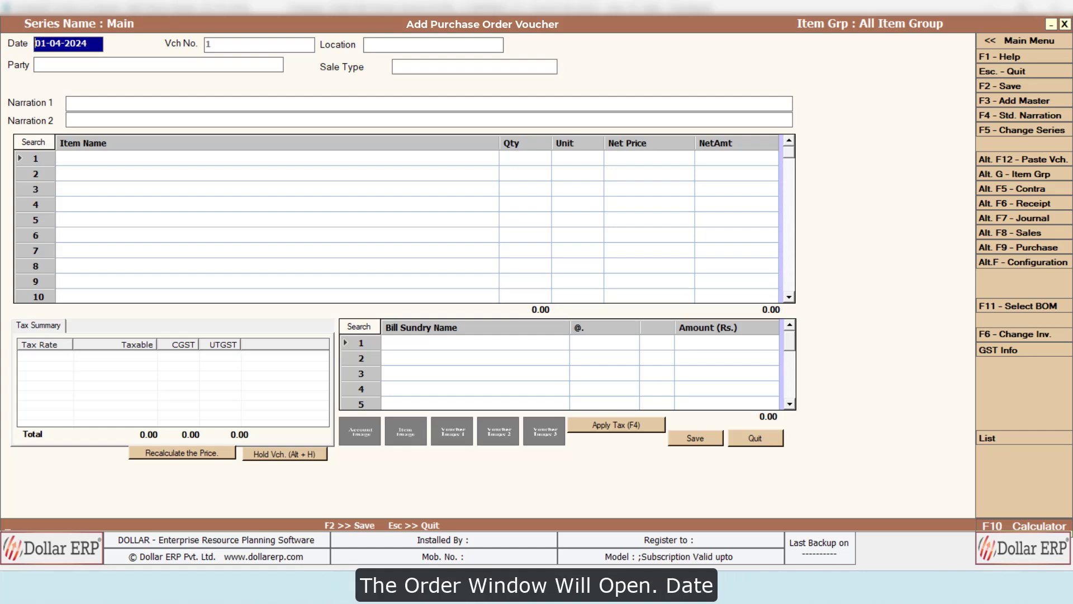
Step: Set the voucher date to 07-11-2024 and accept Main Store as the location
text(07112024)
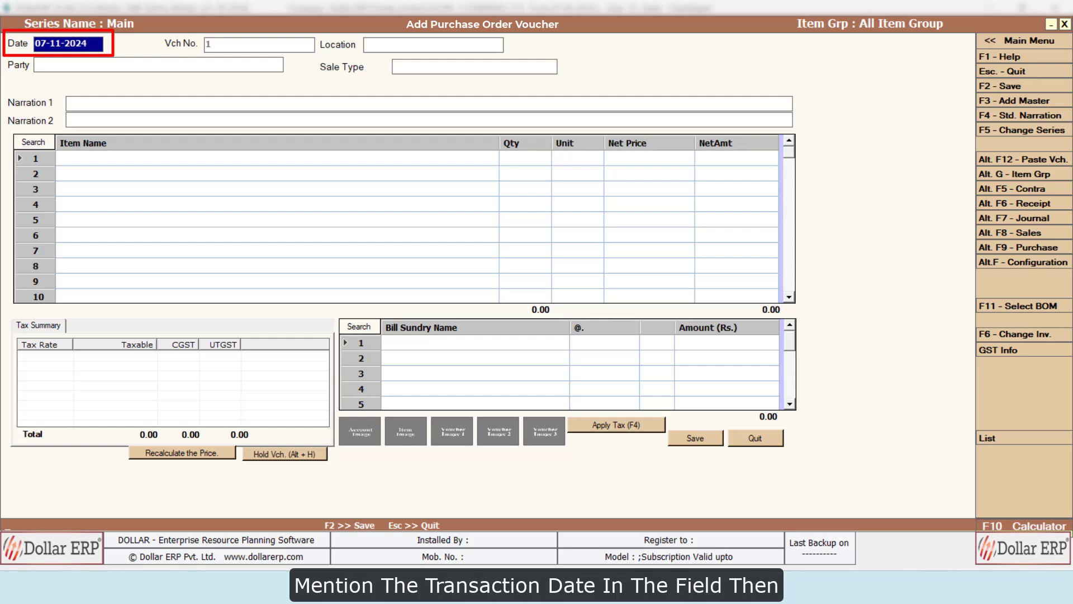
key(Return)
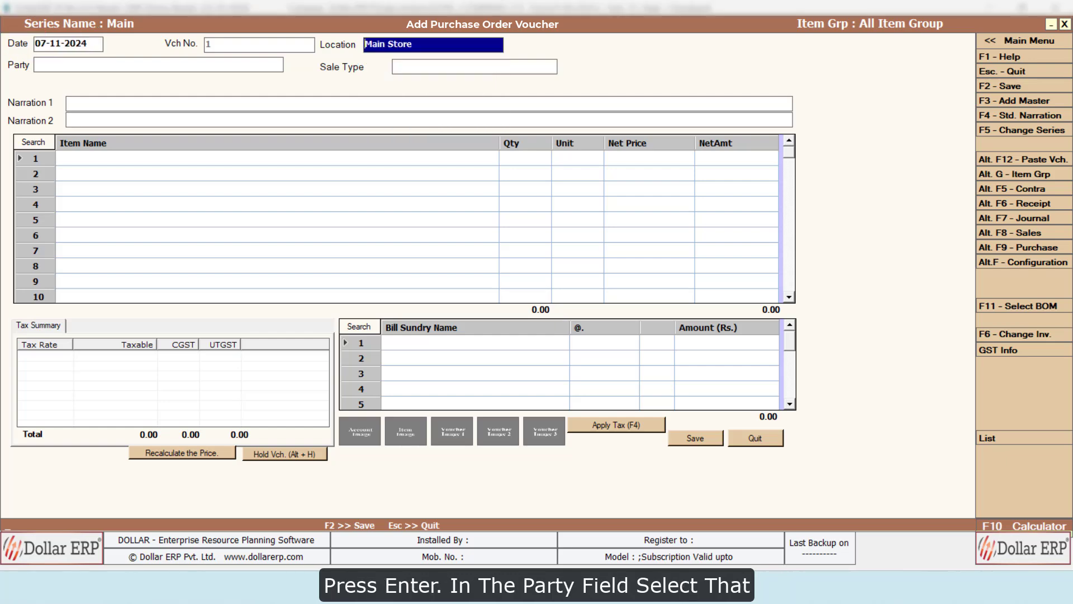
key(Return)
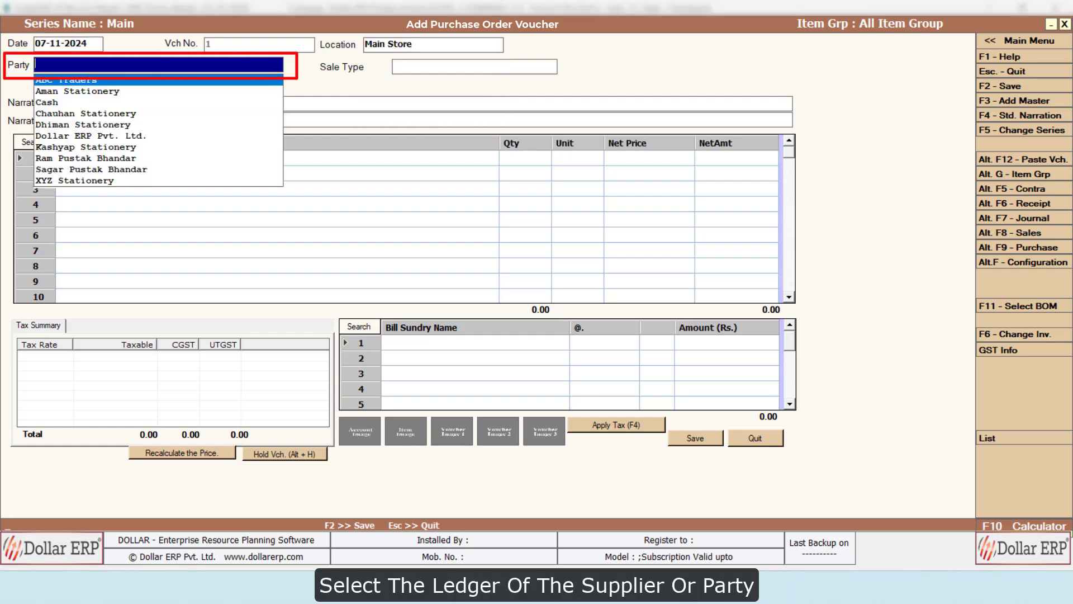
Step: Choose Kashyap Stationery as the party with sale type L/GST-ItemWise and leave both narrations blank
key(Down)
key(Down)
key(Down)
key(Down)
key(Down)
key(Down)
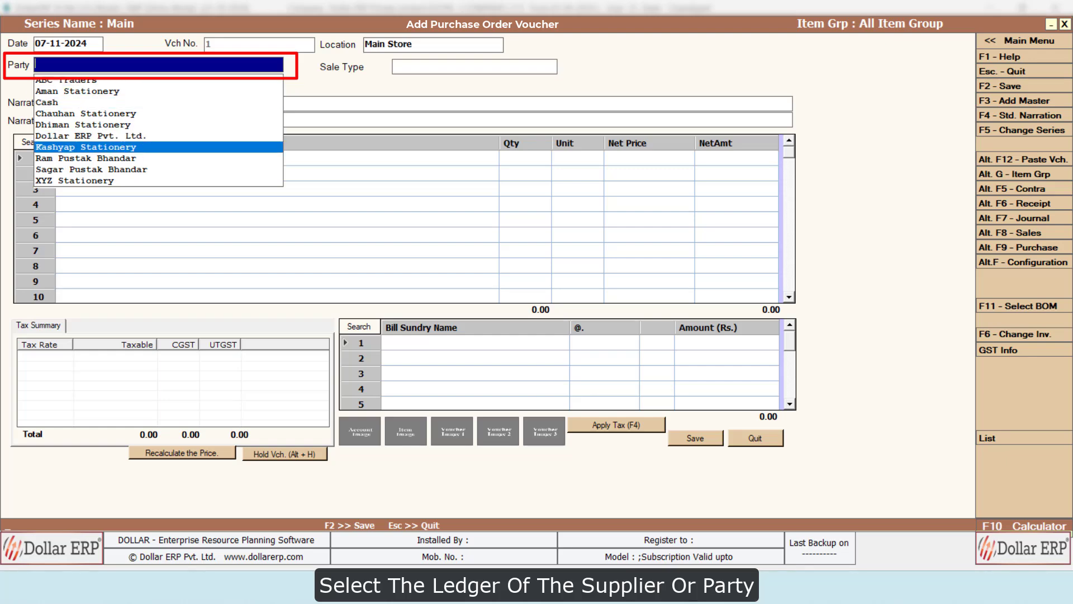
key(Return)
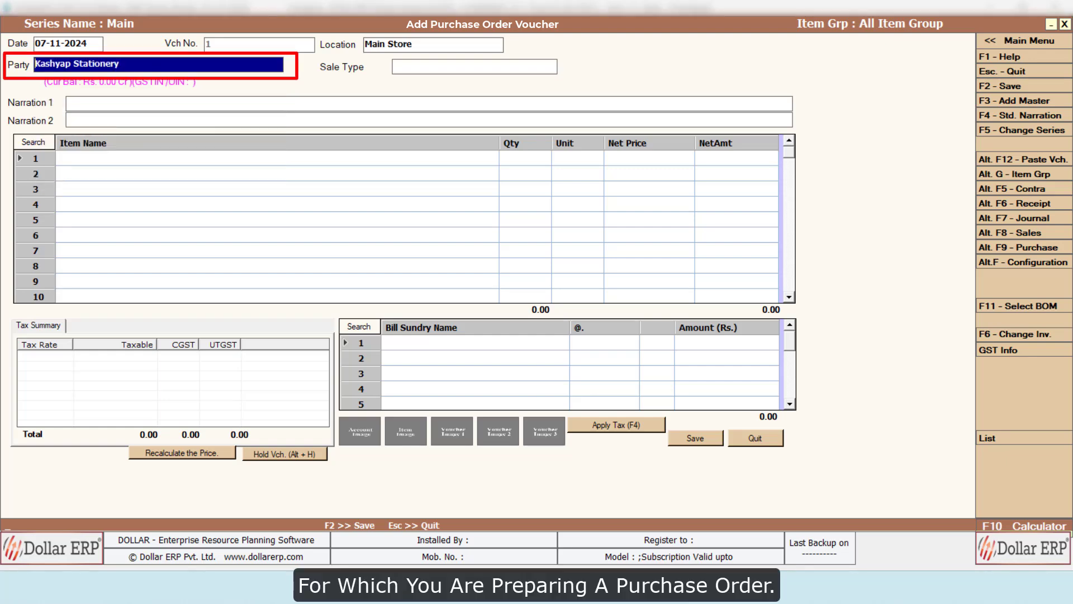
key(Return)
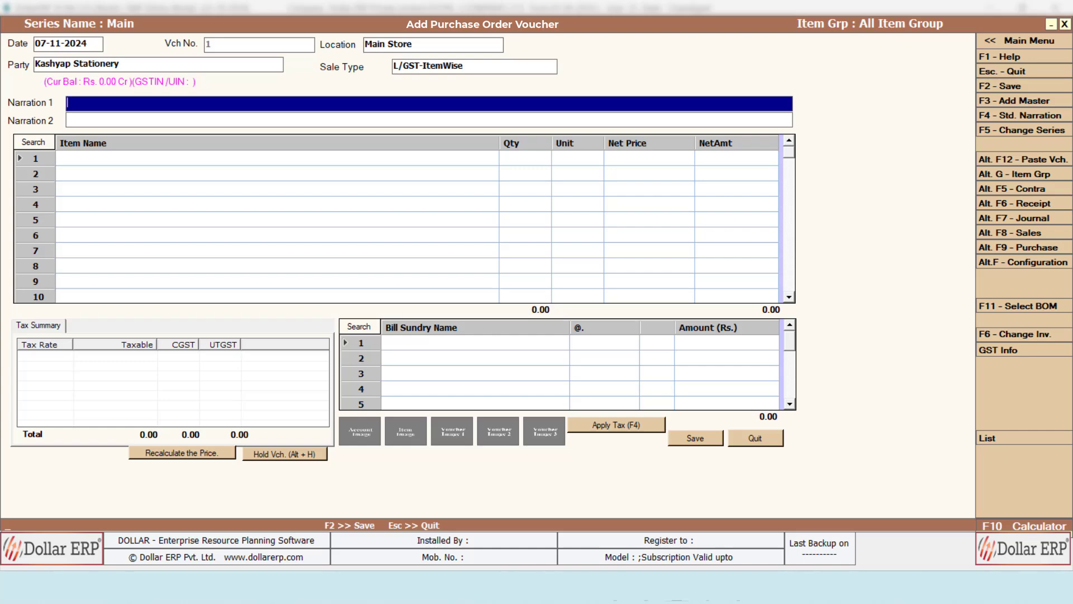
key(Return)
key(Return)
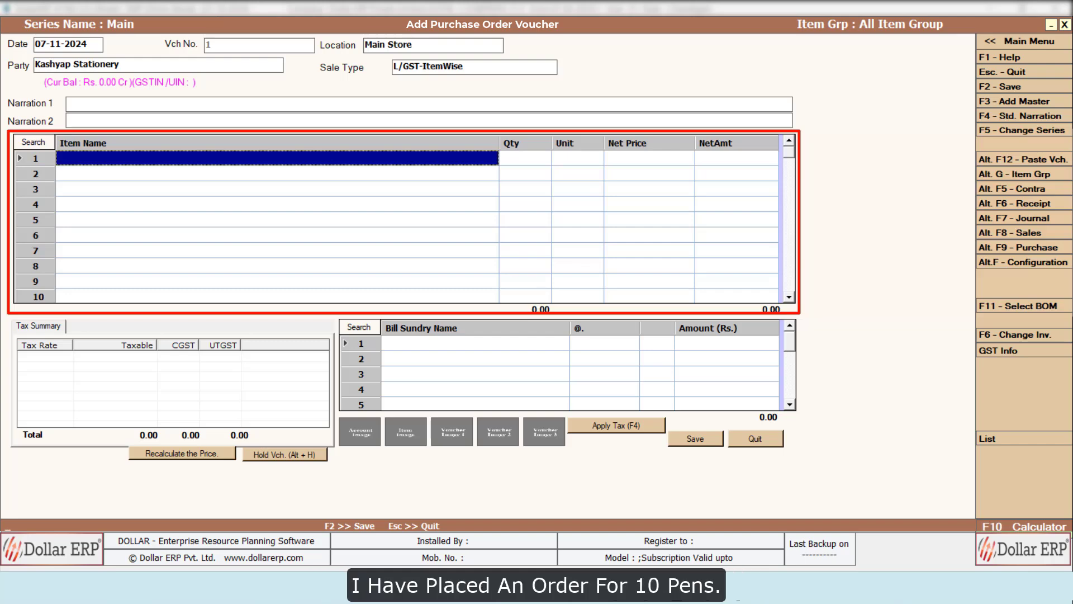
Step: Add Pen as the first item with quantity 10 Pcs. and a net price of 150
text(pen)
key(Return)
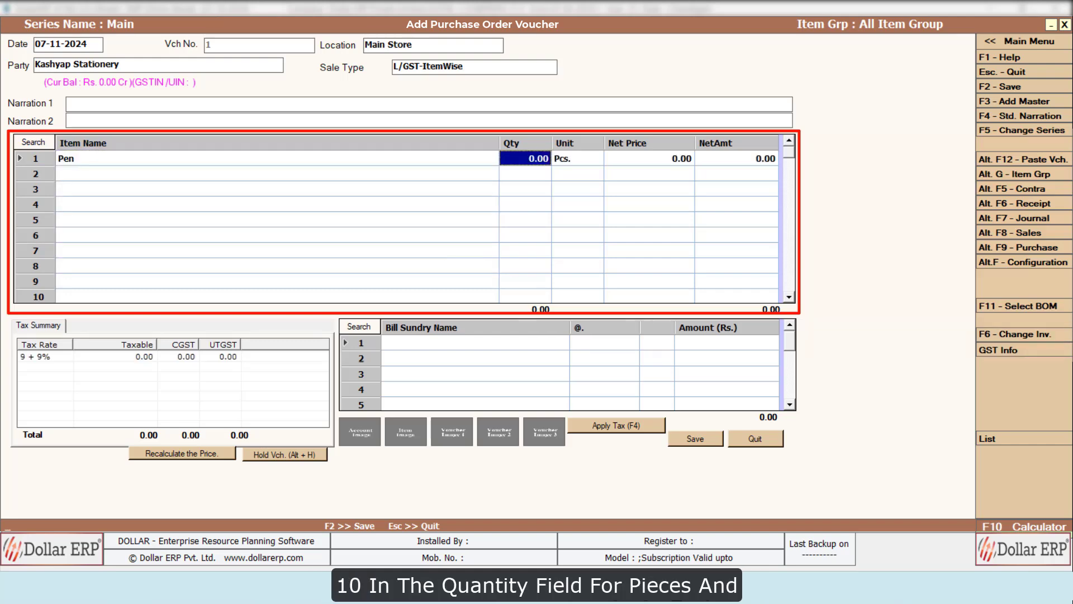
text(10)
key(Return)
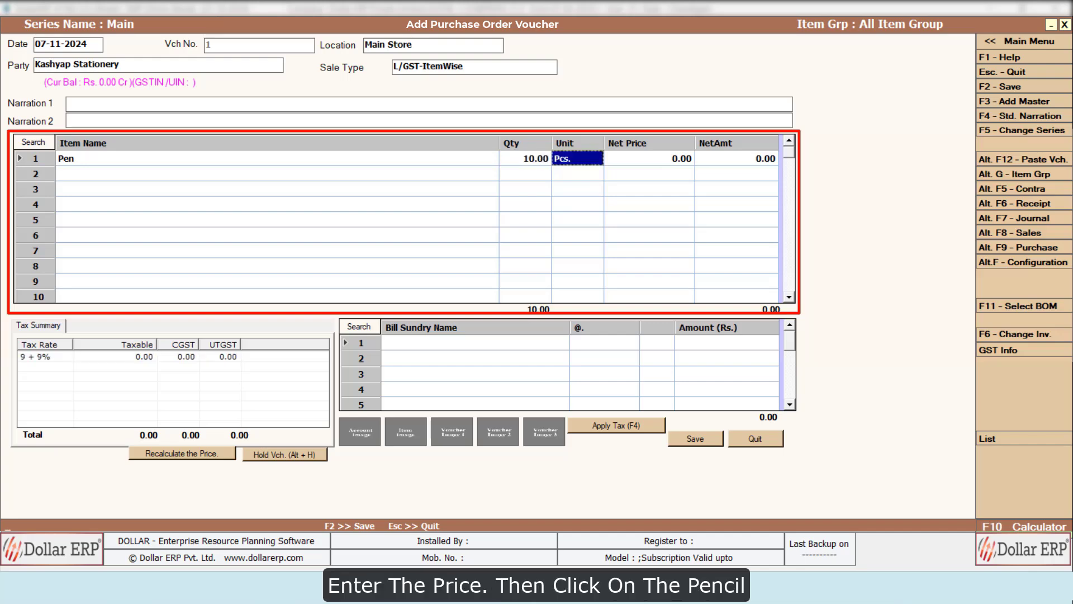
key(Return)
text(150)
key(Return)
key(Return)
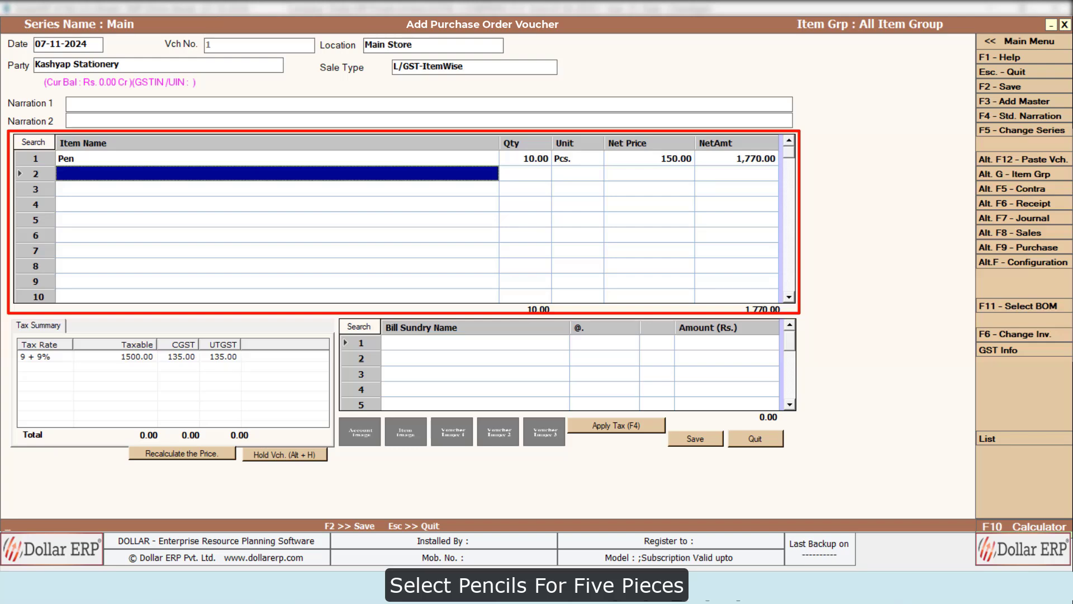
Step: Add Pencil as the second item with quantity 5 Pcs. and a net price of 120
text(pencil)
key(Return)
text(5)
key(Return)
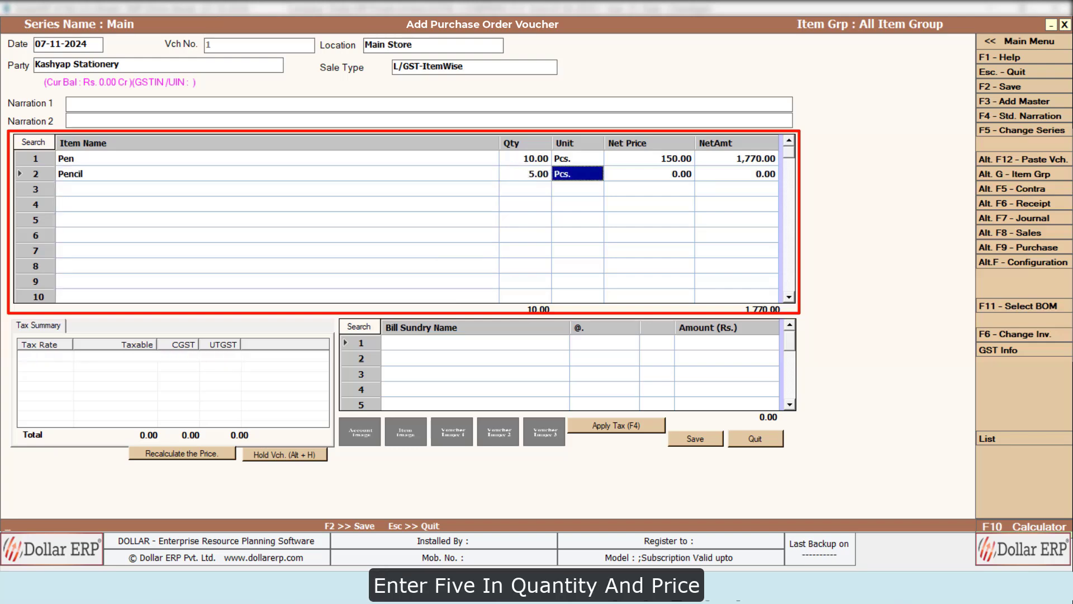
key(Return)
text(120)
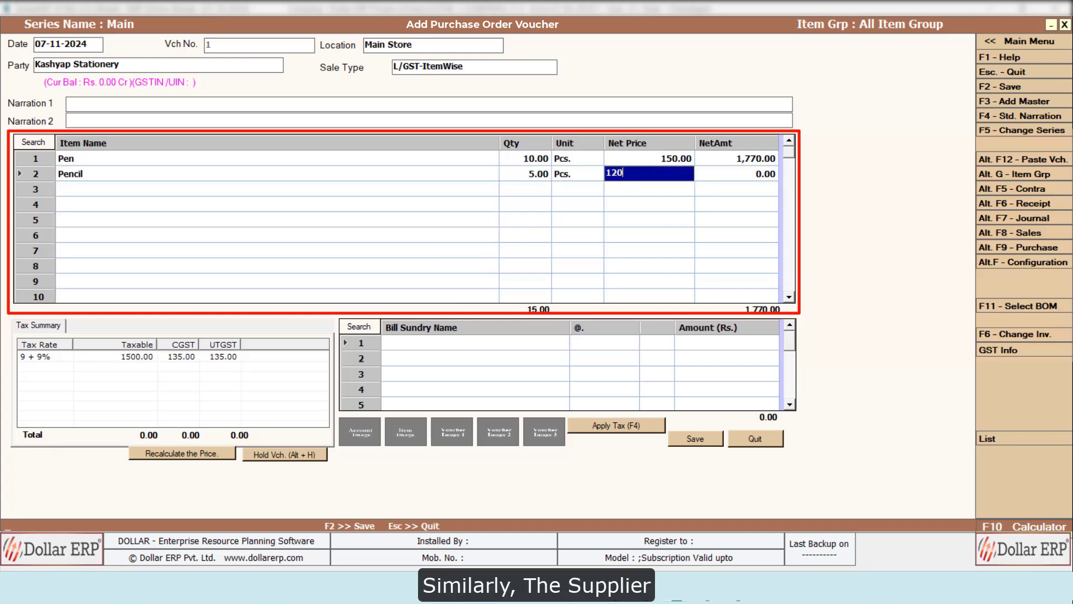
key(Return)
key(Return)
key(Return)
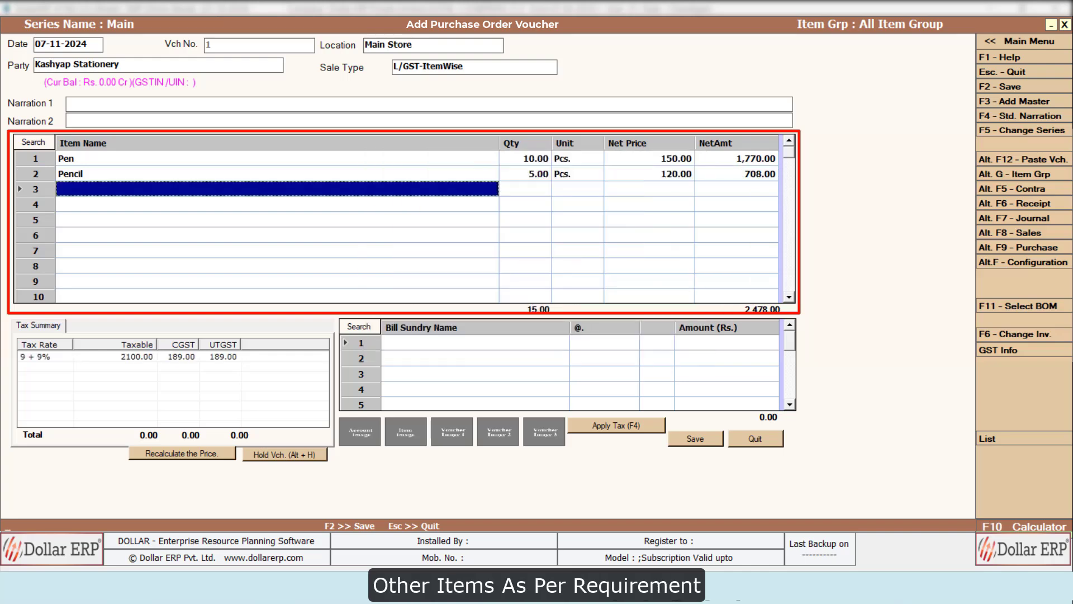
Step: Add Notebook as the third item with quantity 100 Pcs. and a net price of 50
text(Notebook)
key(Return)
text(100)
key(Return)
key(Return)
text(50)
key(Return)
key(Return)
key(Return)
Step: Add 10 Pcs. of Ruler (Scale) at 6.00 and 15 Pcs. of Folders at 80.00, and finish the item list
text(Ruler (Scale))
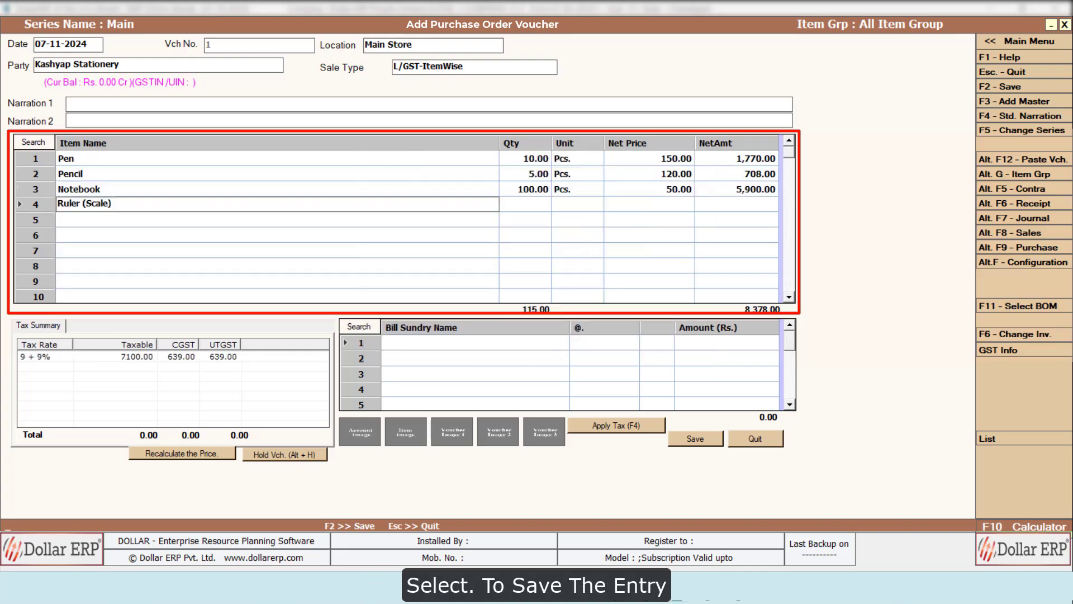
key(Return)
text(15)
key(Return)
key(Return)
text(80)
key(Return)
key(Return)
key(Return)
key(Return)
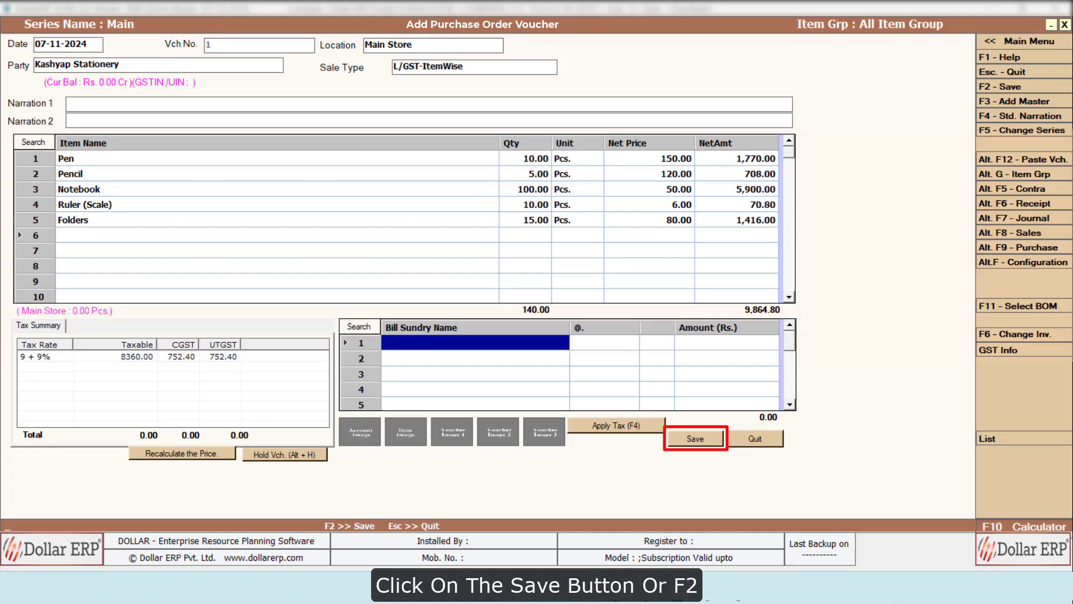
Step: Save the purchase order, accepting the proposed reference number, row number, quantity and due date 07-11-2024 for every item
key(F2)
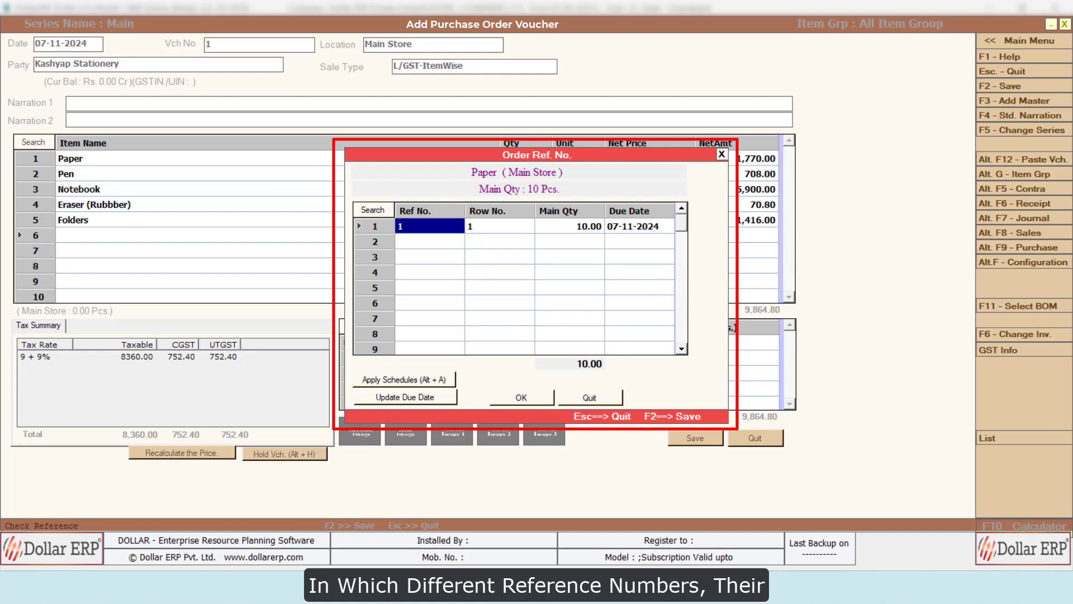
key(Return)
key(Return)
key(Return)
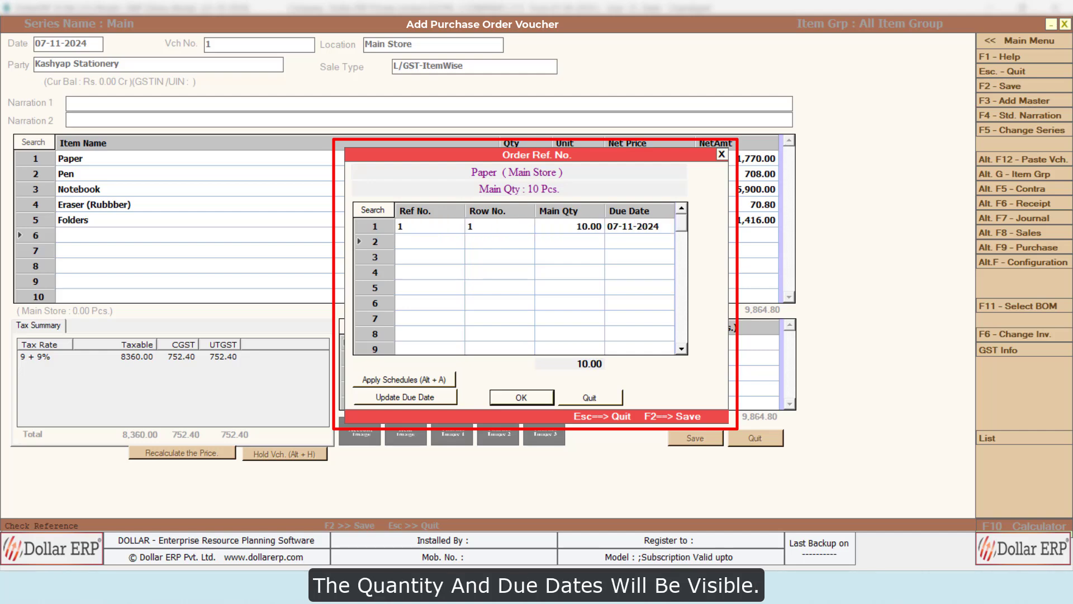
key(Return)
key(Return)
key(Return)
key(Return)
key(Return)
key(Return)
key(Return)
key(Return)
key(Return)
key(Return)
key(Return)
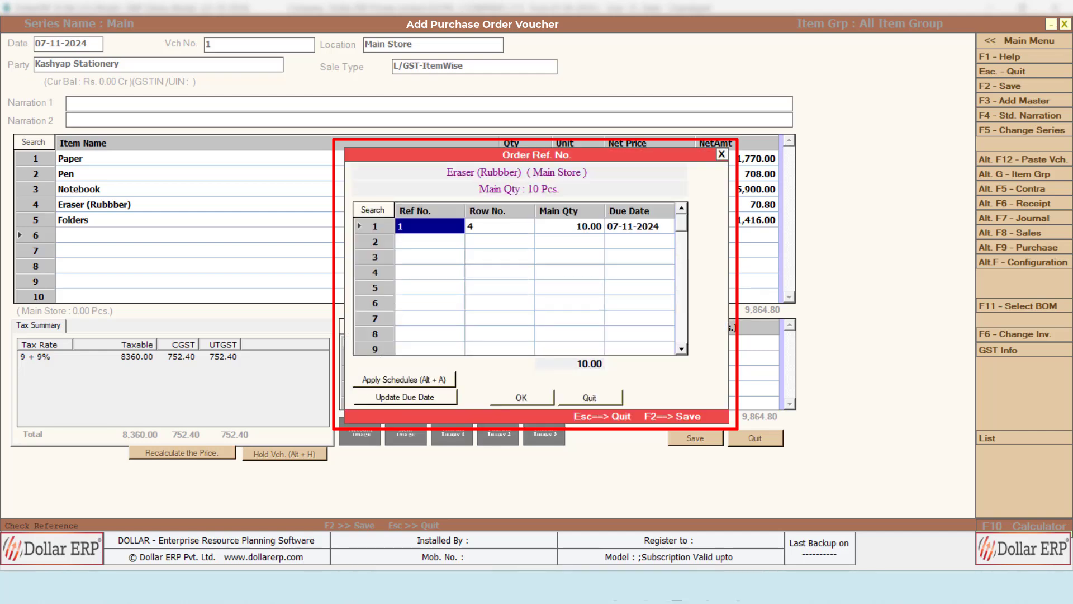
key(Return)
key(Return)
key(Return)
key(Return)
key(Return)
key(Return)
key(Return)
key(Return)
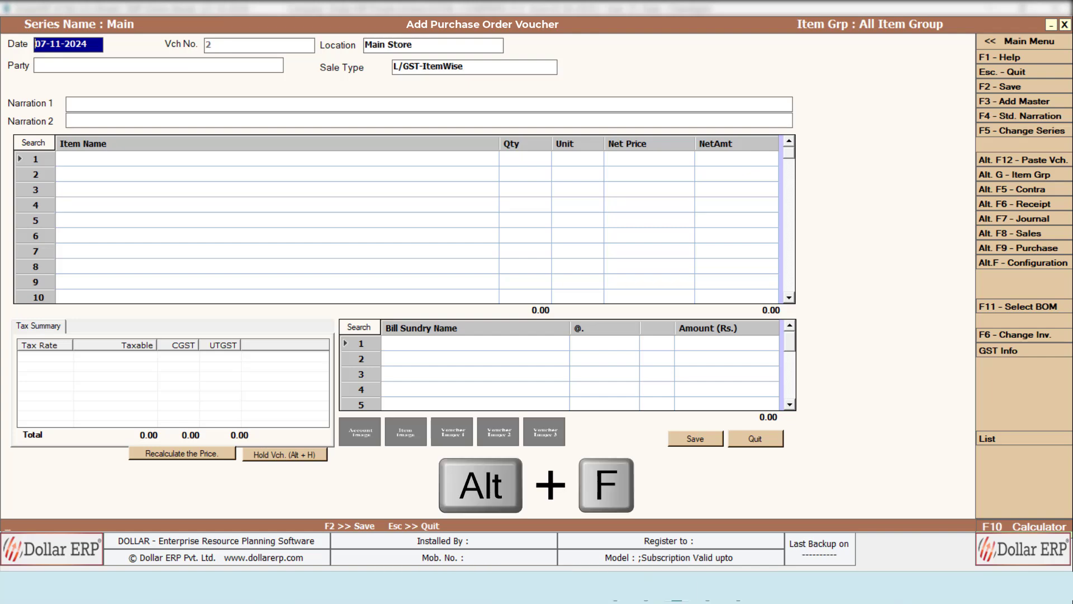
Step: Open the order processing options of Enable Purchase Orders in the company's advanced inventory features from within the voucher
key(alt+f)
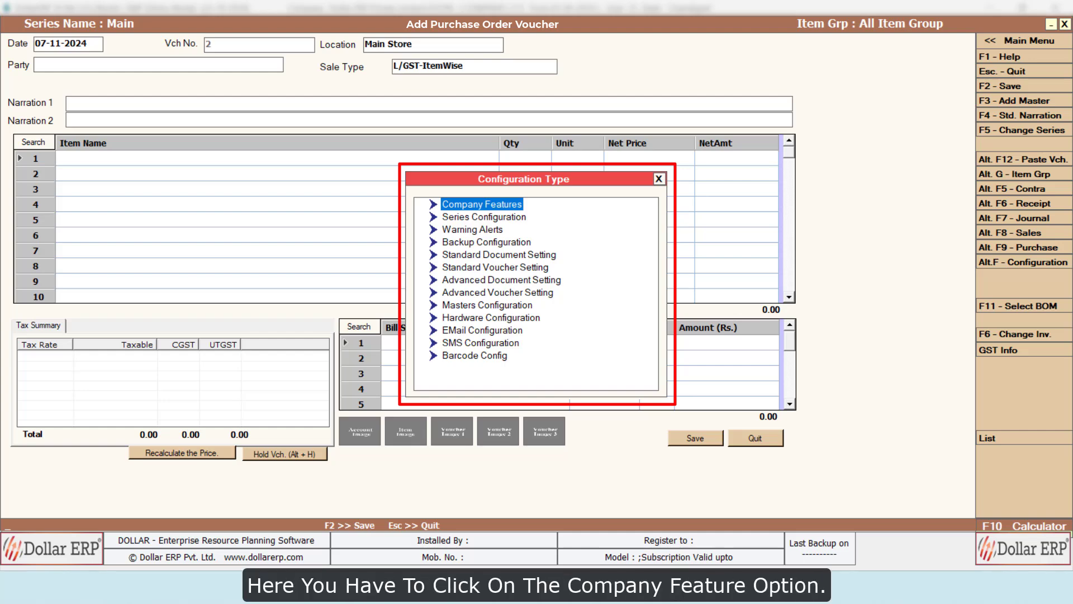
click(520, 204)
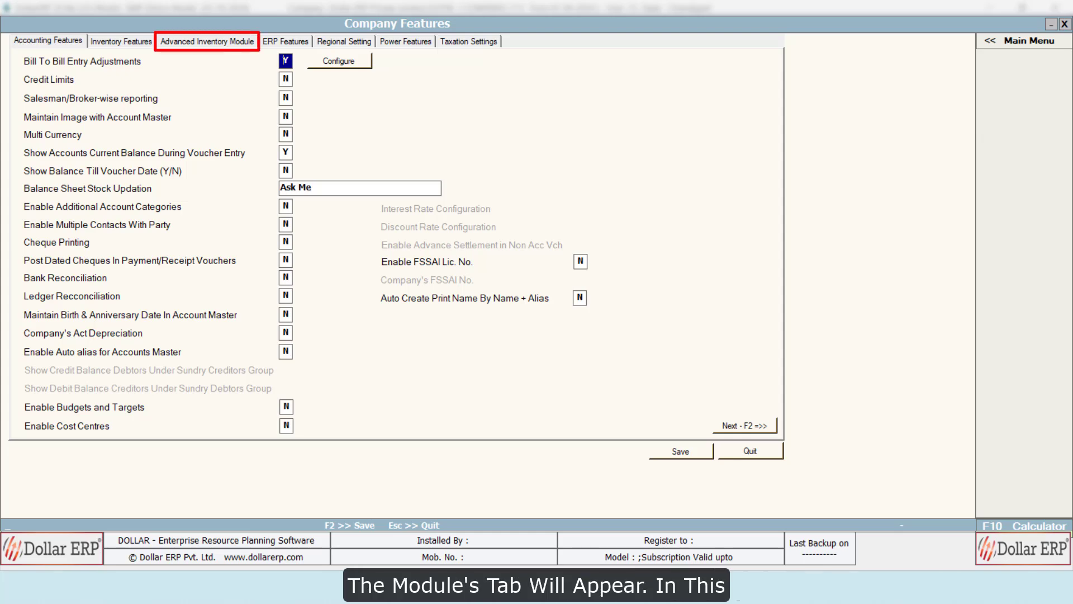
click(250, 38)
key(Return)
key(Return)
key(Return)
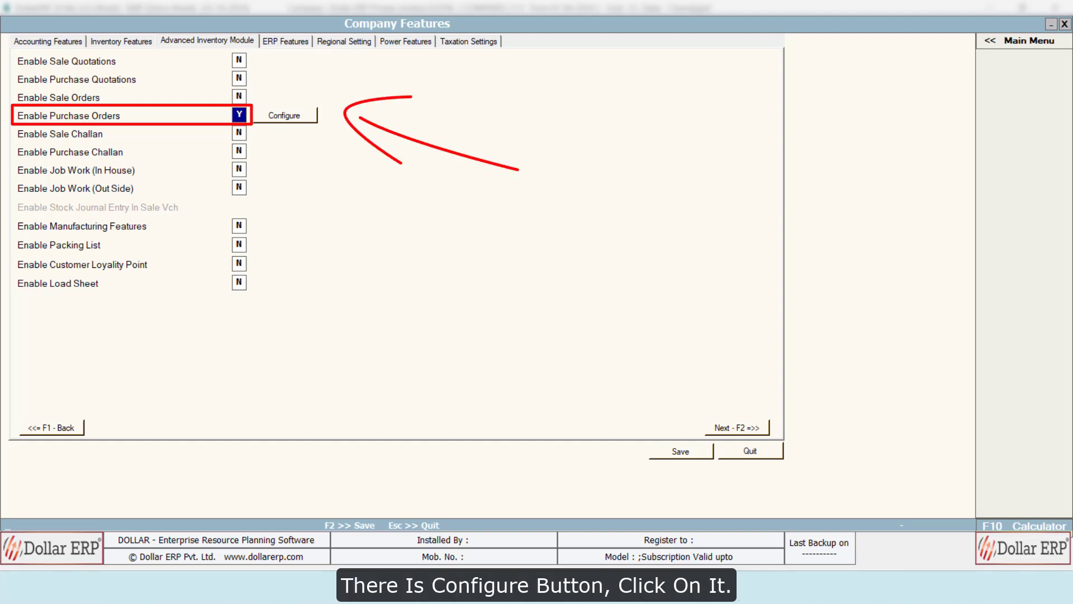
click(307, 115)
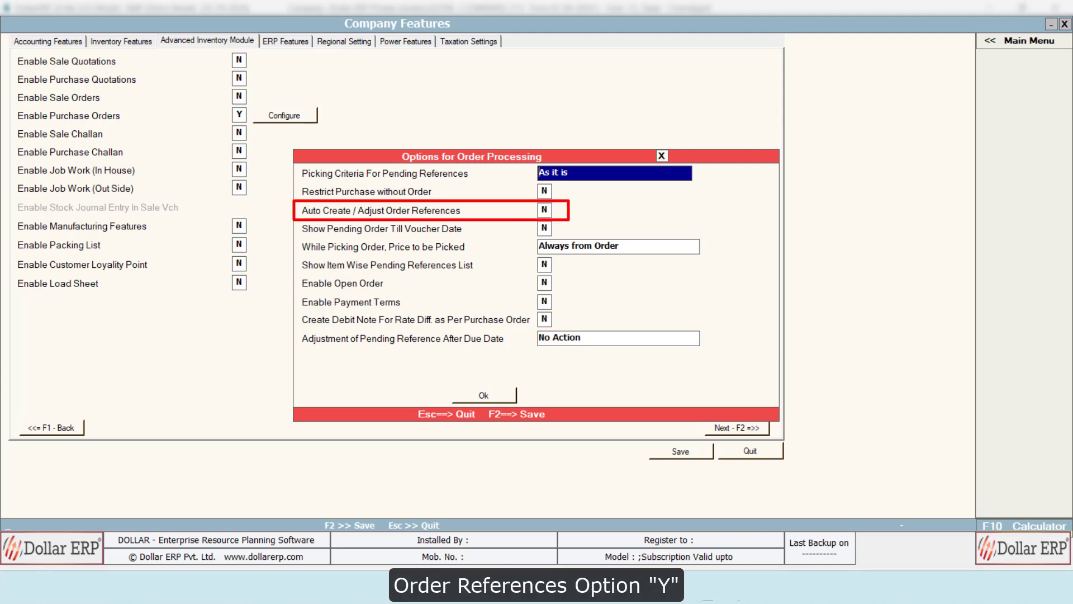
Step: Set Auto Create / Adjust Order References to Y, keep the other order processing options as they are, and save
key(Return)
key(Return)
text(Y)
key(Return)
key(Return)
key(Return)
key(Return)
key(Return)
key(Return)
key(Return)
key(Return)
key(Return)
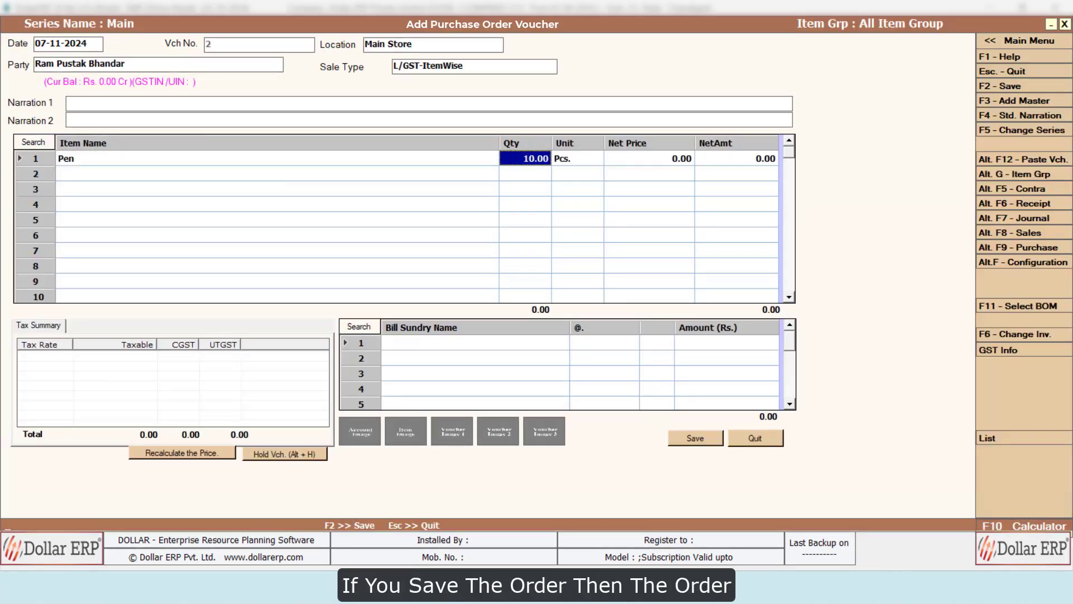
Step: Fill the Ram Pustak Bhandar order with 10 Pcs. Pen at 177.00, 5 Pcs. Pencil at 141.60 and 100 Pcs. Notebook at 59.00
key(Return)
text(Pencil)
key(Return)
text(5)
key(Return)
key(Return)
key(Return)
text(Notebook)
key(Return)
text(100)
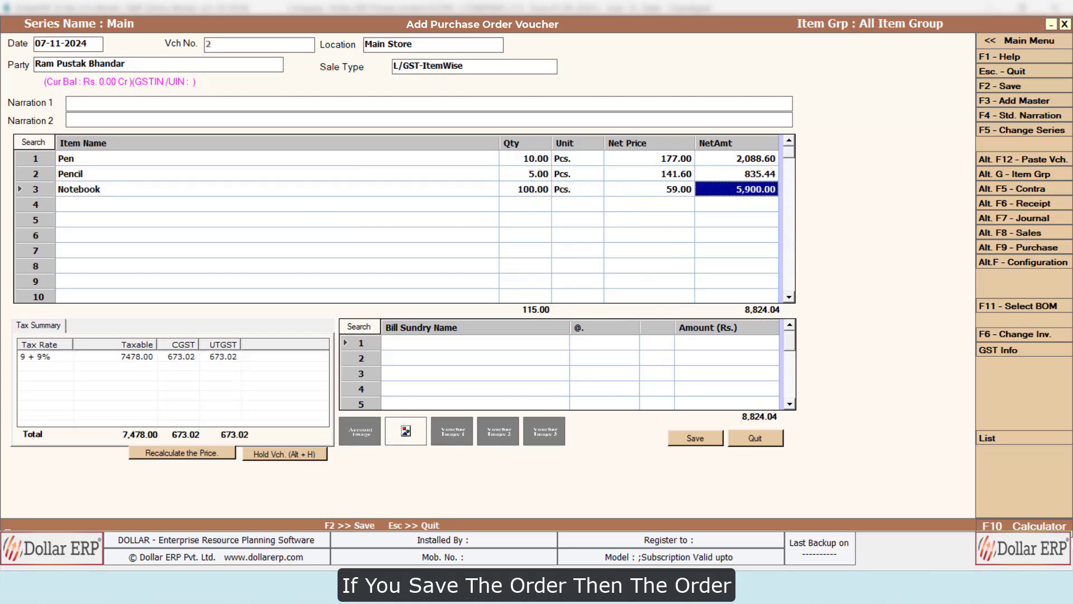
key(Return)
key(Return)
key(Return)
key(Return)
Step: Add 10 Pcs. of Ruler (Scale) at 7.08 and 15 Pcs. of Folders at 94.40, and save the order
text(Folders)
key(Return)
text(15)
key(Return)
key(Return)
key(Return)
key(Return)
key(Return)
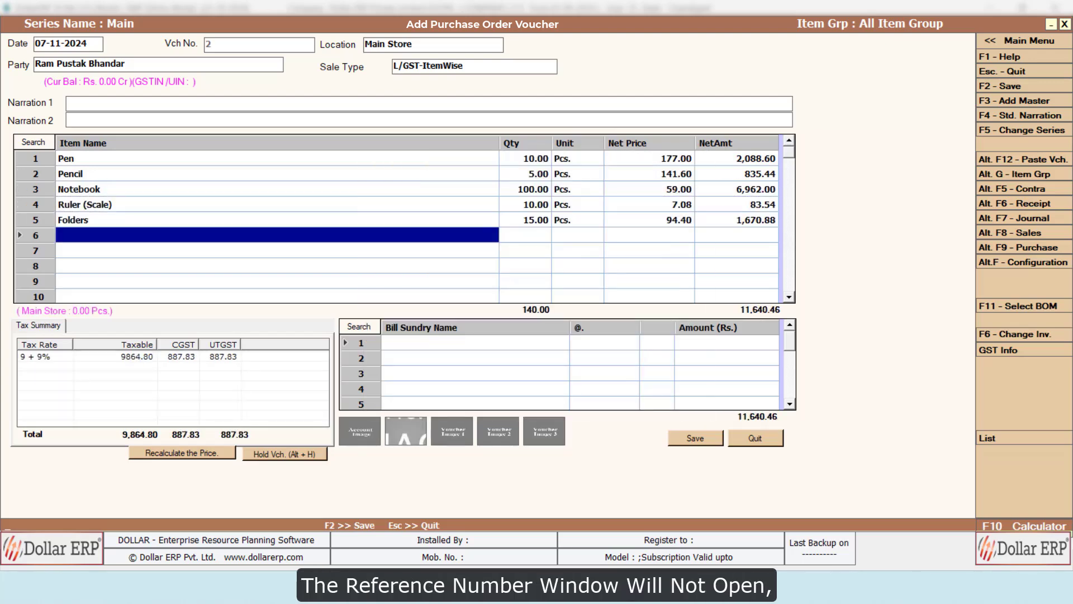
key(Return)
key(F2)
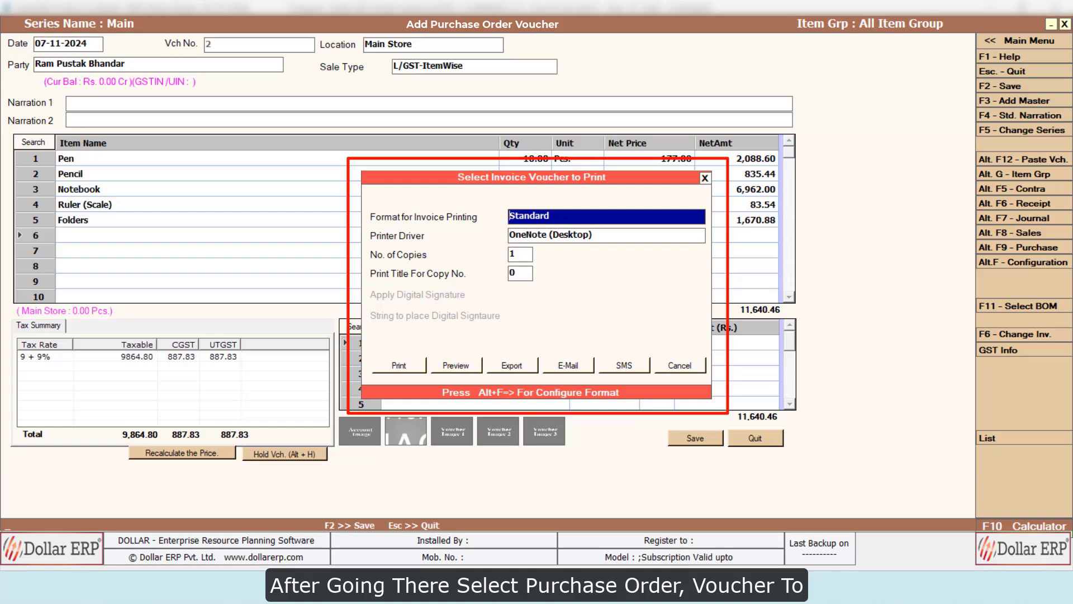
Step: Preview the purchase order in the Standard format, then close the print options without sending it
key(Return)
key(Return)
key(Return)
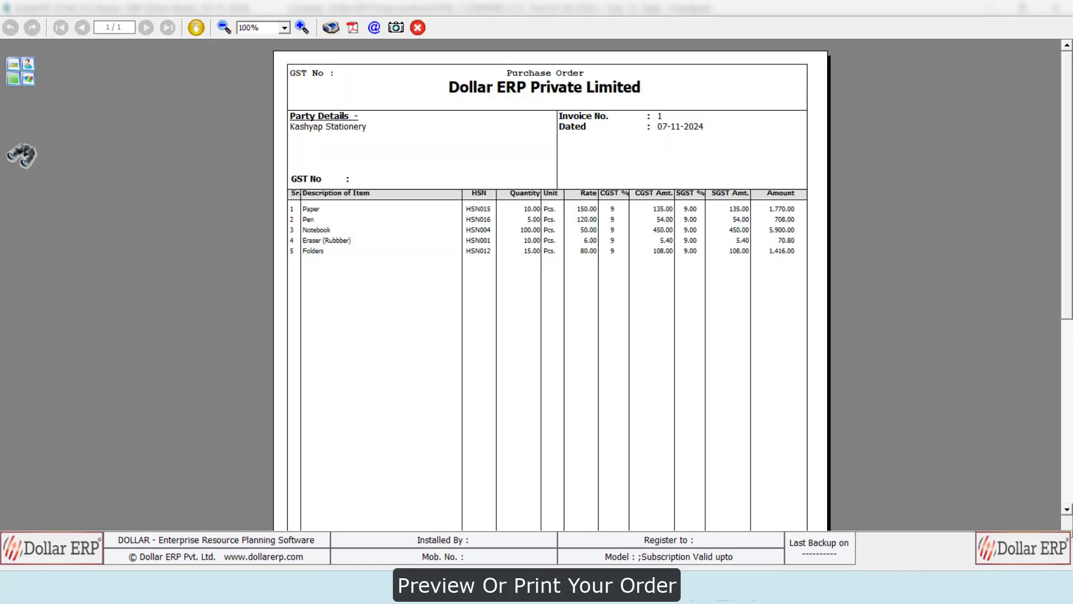
scroll(550, 279, down, 10)
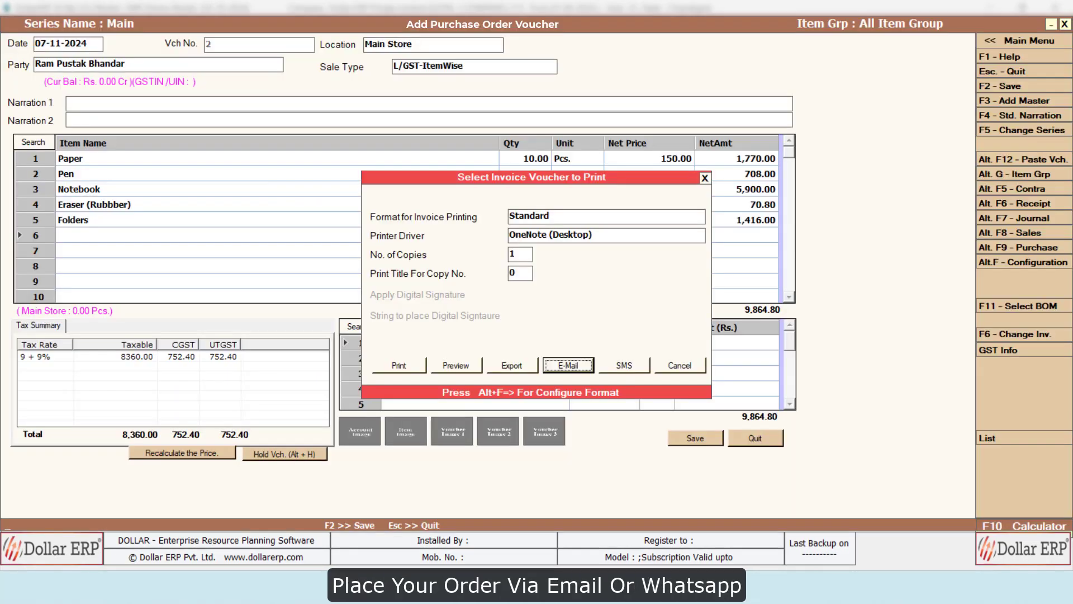
key(Tab)
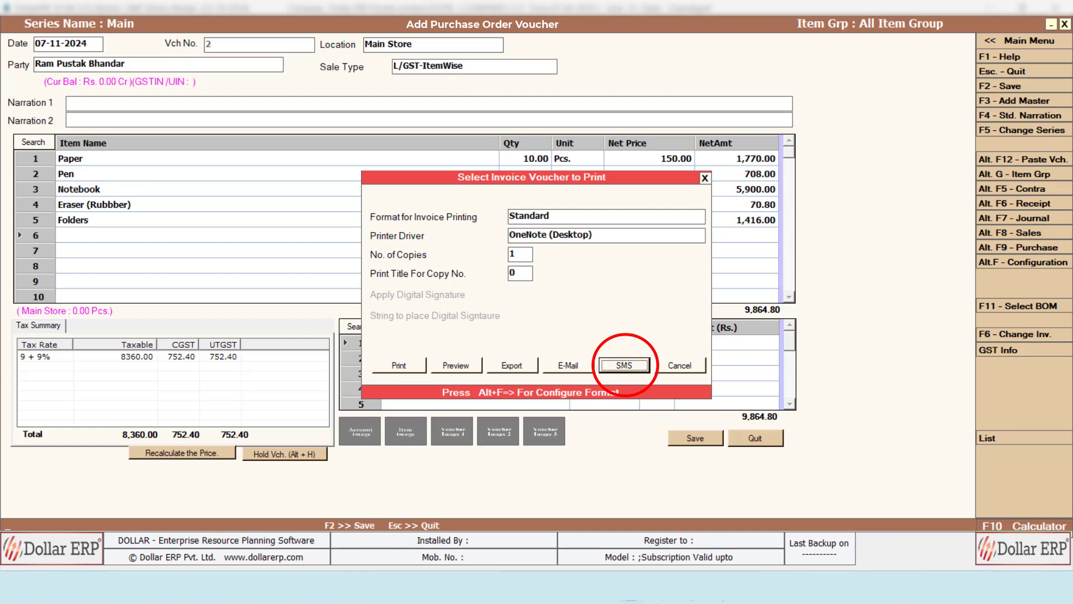
key(Escape)
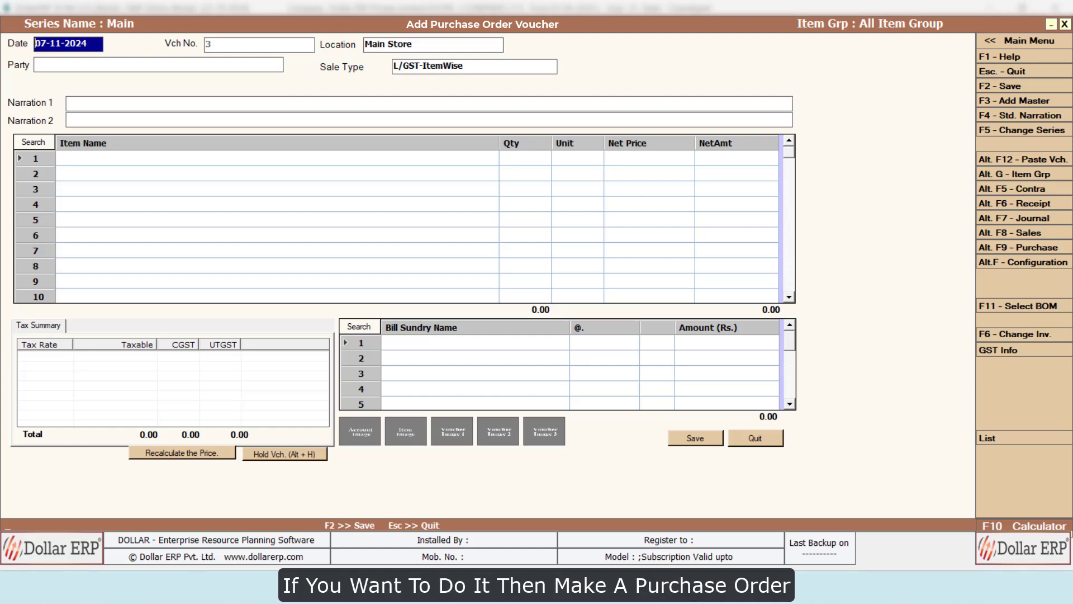
Step: Leave the new order form and open the first Main-series purchase order, dated 07-11-2024, for modification
key(Escape)
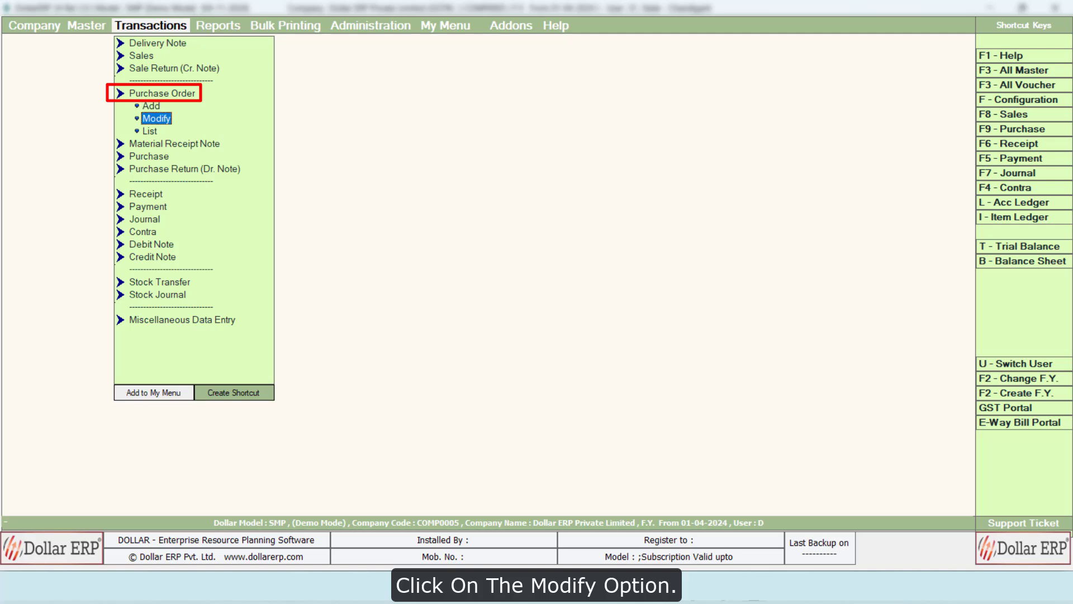
click(171, 116)
key(Return)
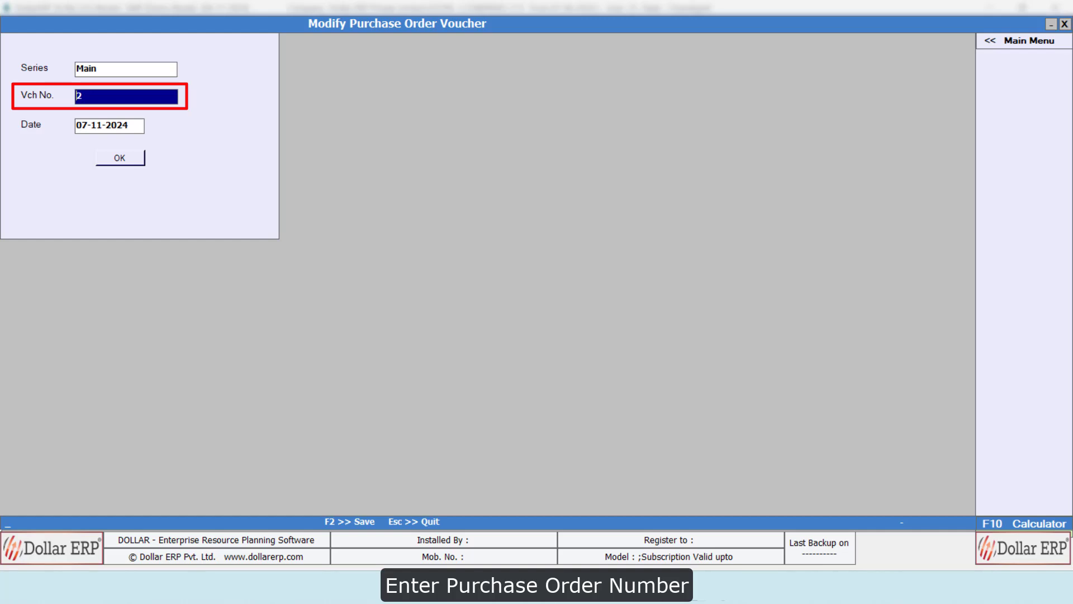
text(1)
key(Return)
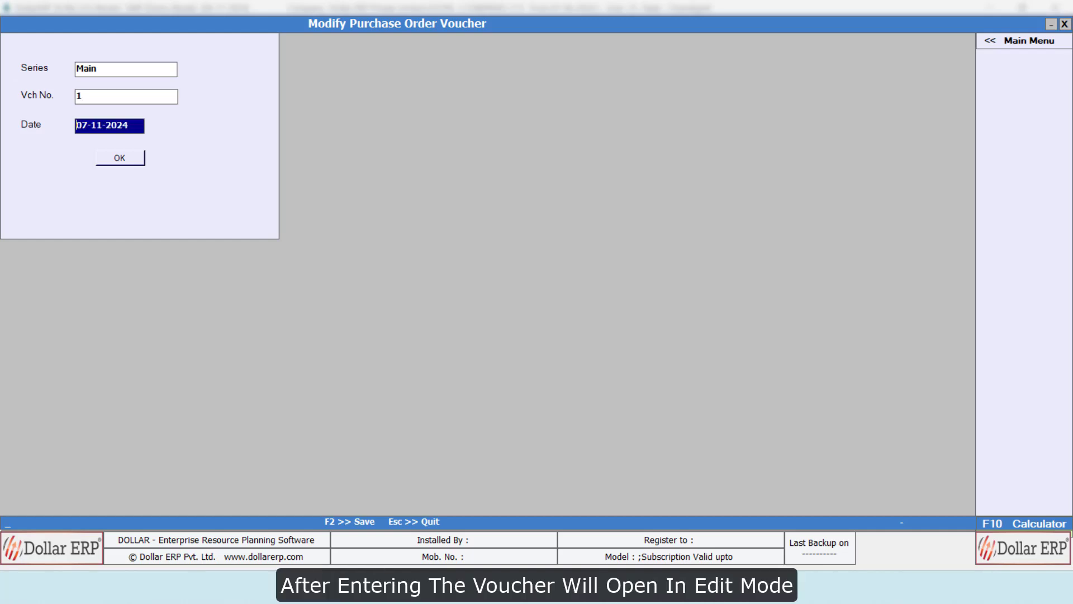
click(138, 159)
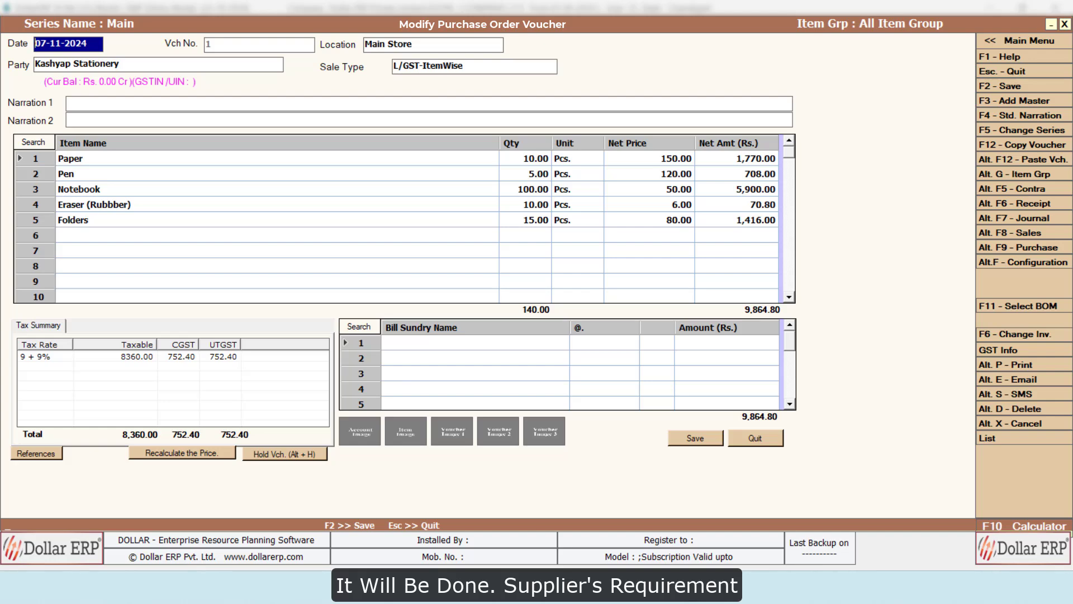
Step: Change the Pen quantity in the Kashyap Stationery order to 8 Pcs., keeping the header details and other values
key(Return)
key(Return)
key(Return)
key(Return)
key(Return)
key(Return)
key(Return)
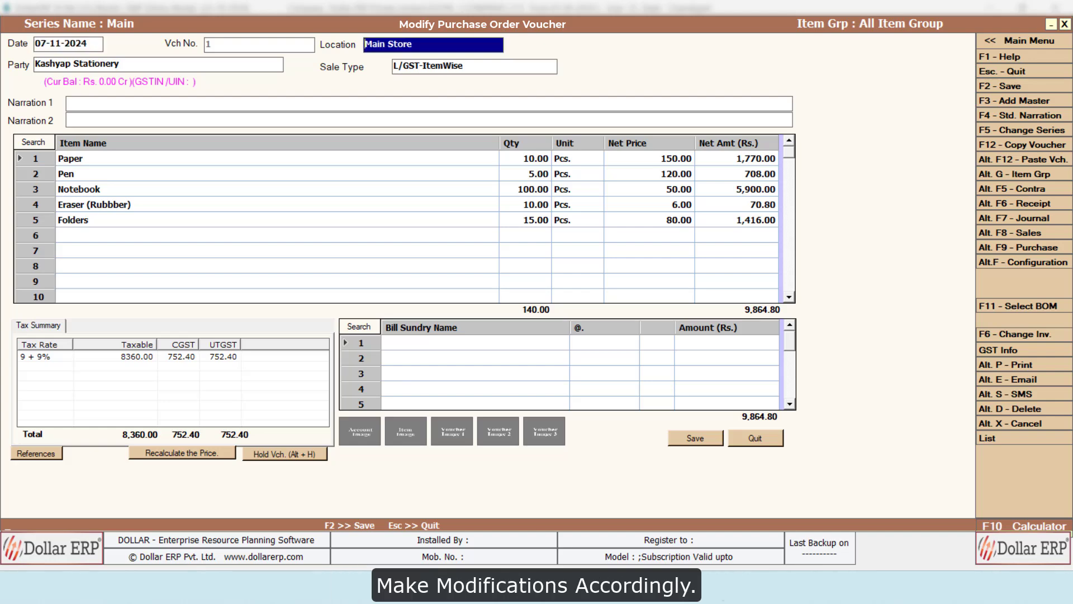
text(8)
key(Return)
key(Return)
key(Return)
key(Return)
key(Return)
key(Return)
key(Return)
key(Return)
key(Return)
key(Return)
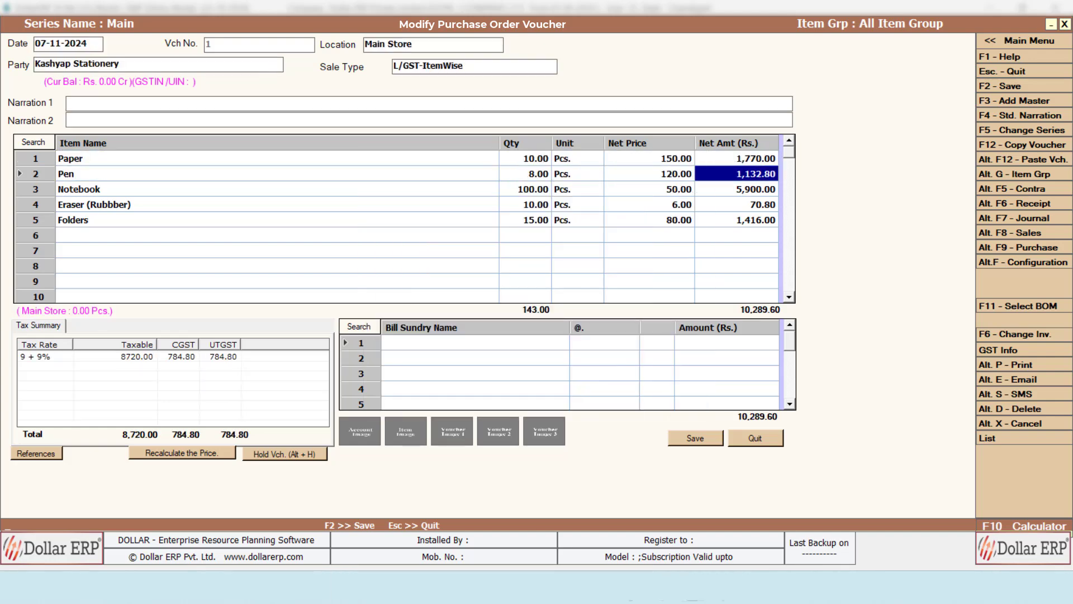
Step: Set the Eraser (Rubbber) quantity to 11 Pcs. and save the modified order without adding bill sundries
text(11)
key(Return)
key(Return)
key(Return)
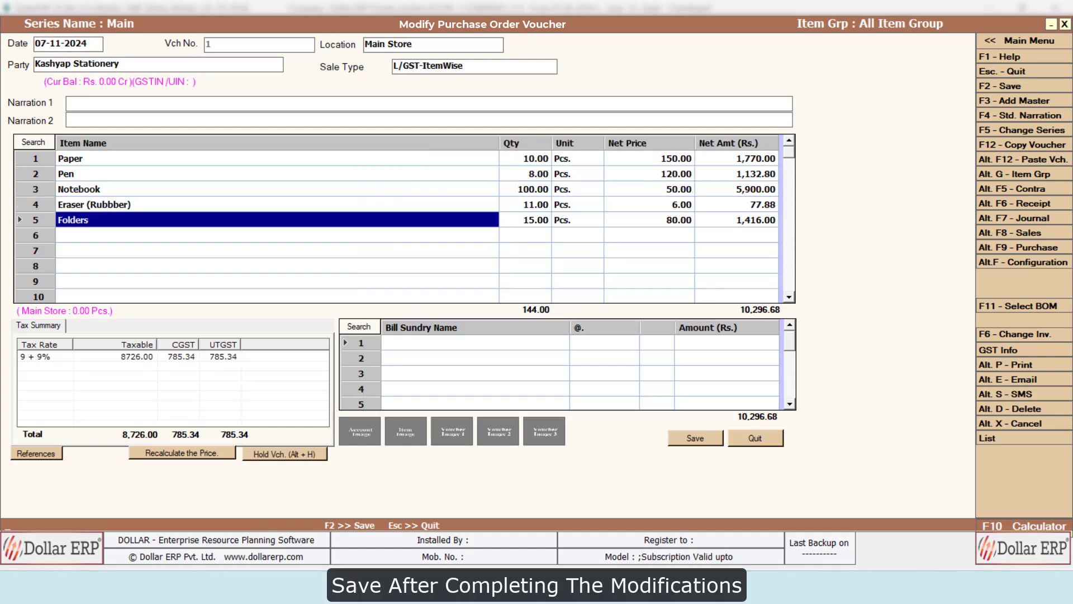
key(Return)
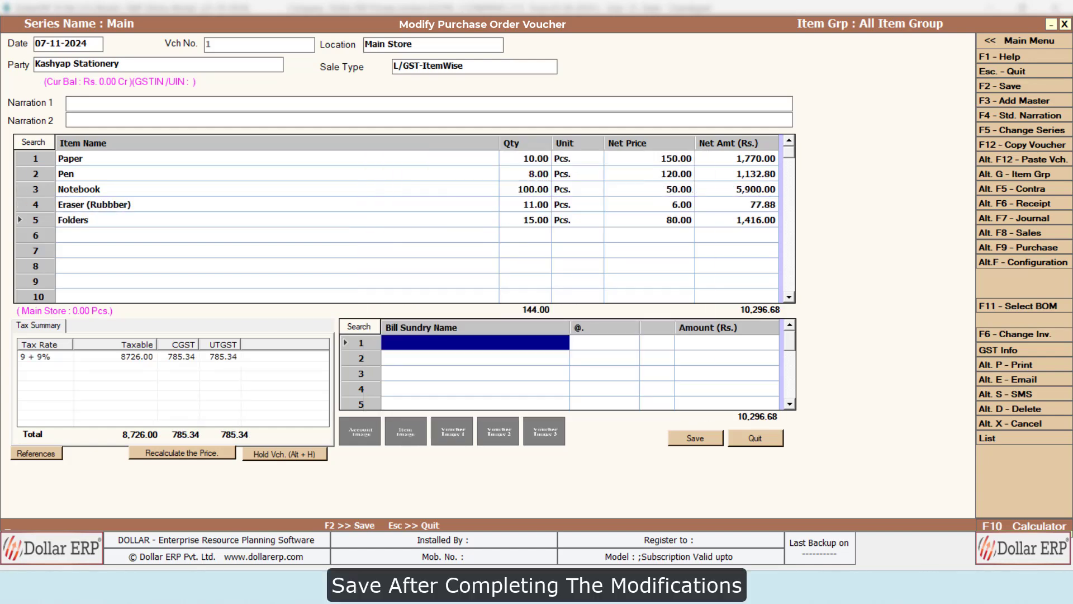
click(710, 435)
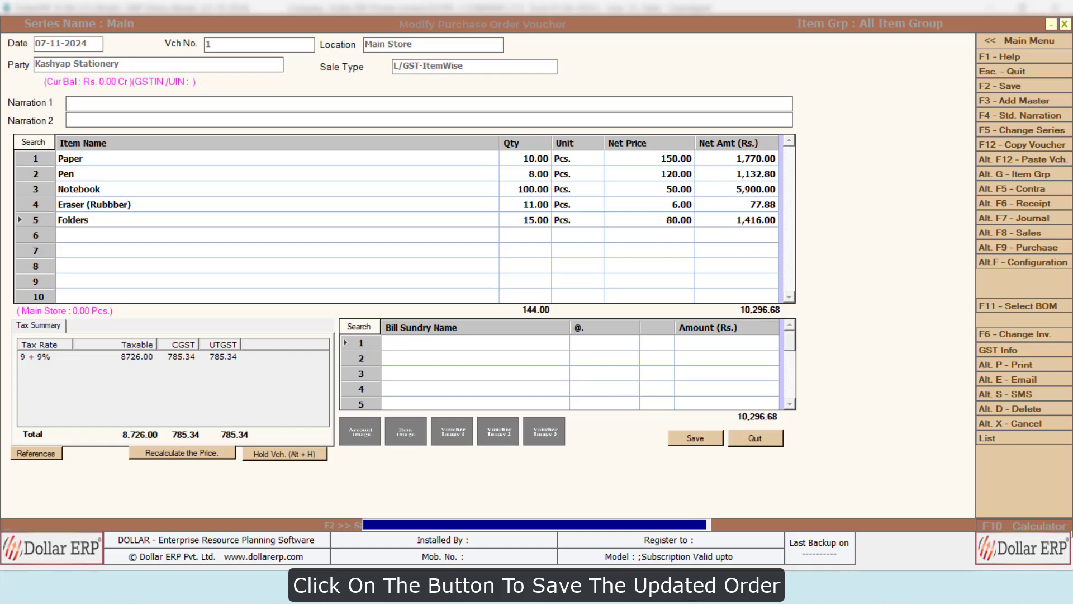
key(Escape)
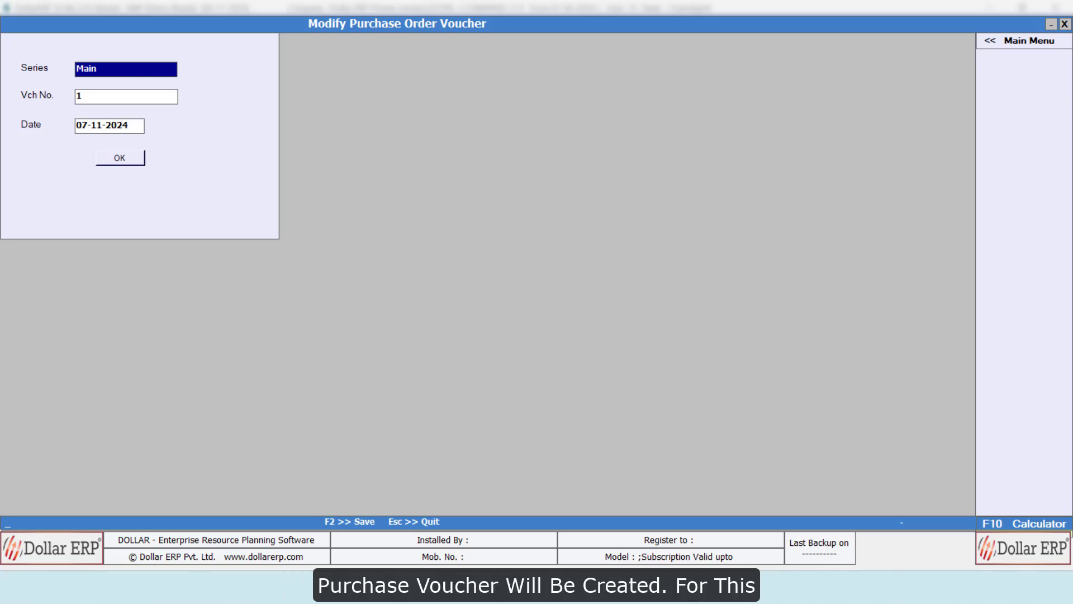
Step: Leave purchase order modification and start a new purchase voucher
key(Escape)
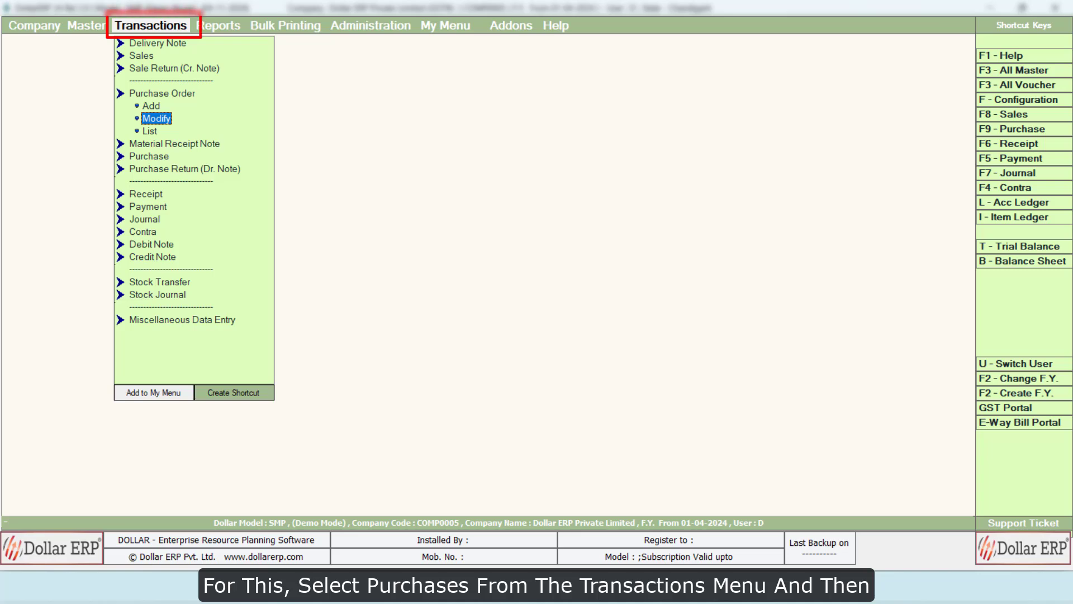
key(Down)
key(Down)
key(Down)
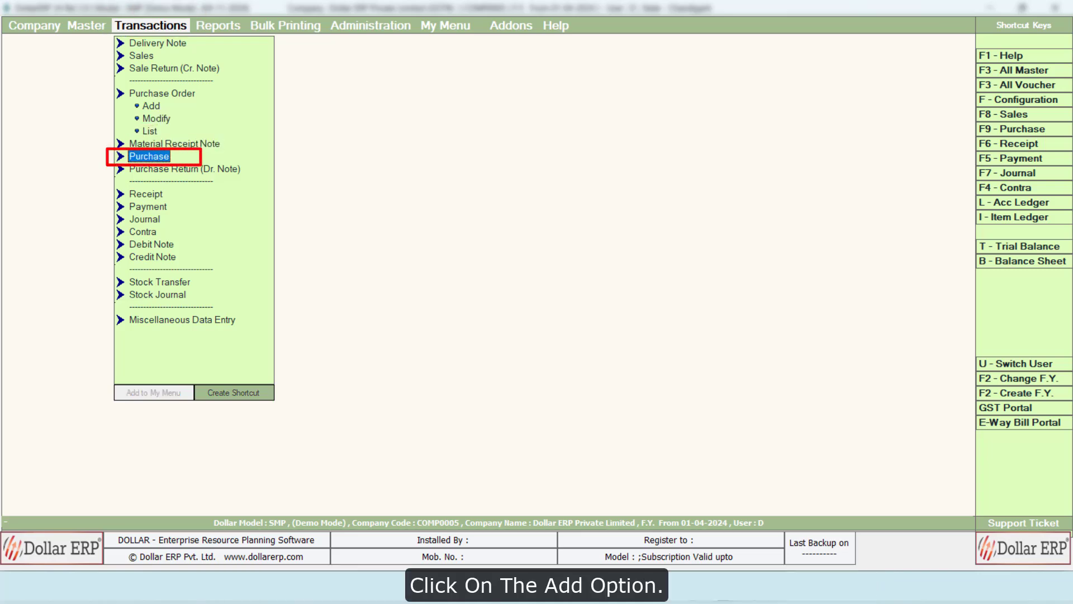
key(Return)
click(151, 169)
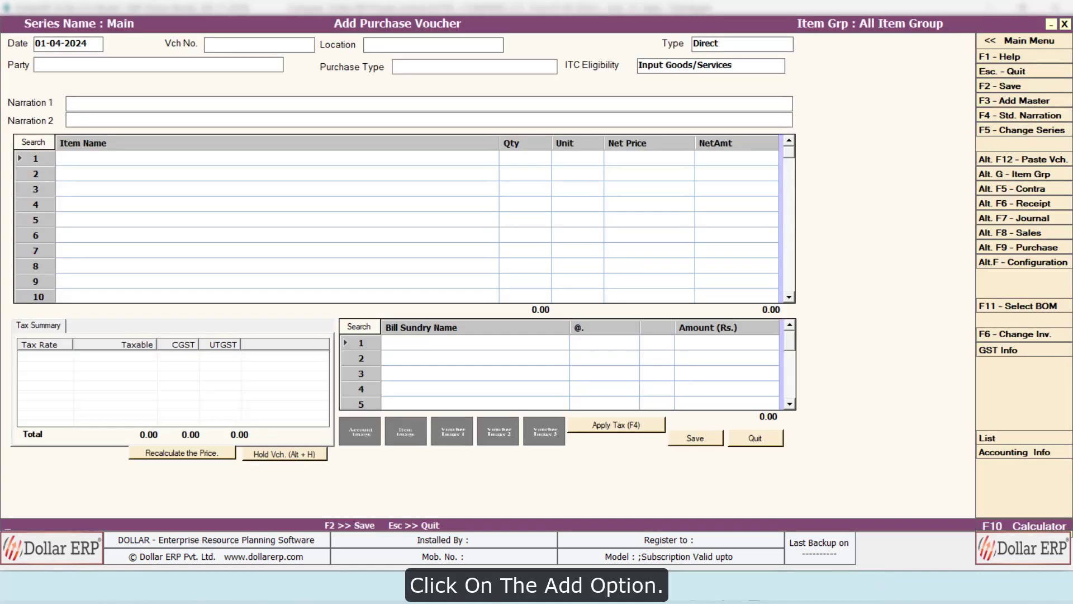
Step: Date the purchase voucher 09-11-2024, keep Main Store as the location and set its type to Against Order
text(09-)
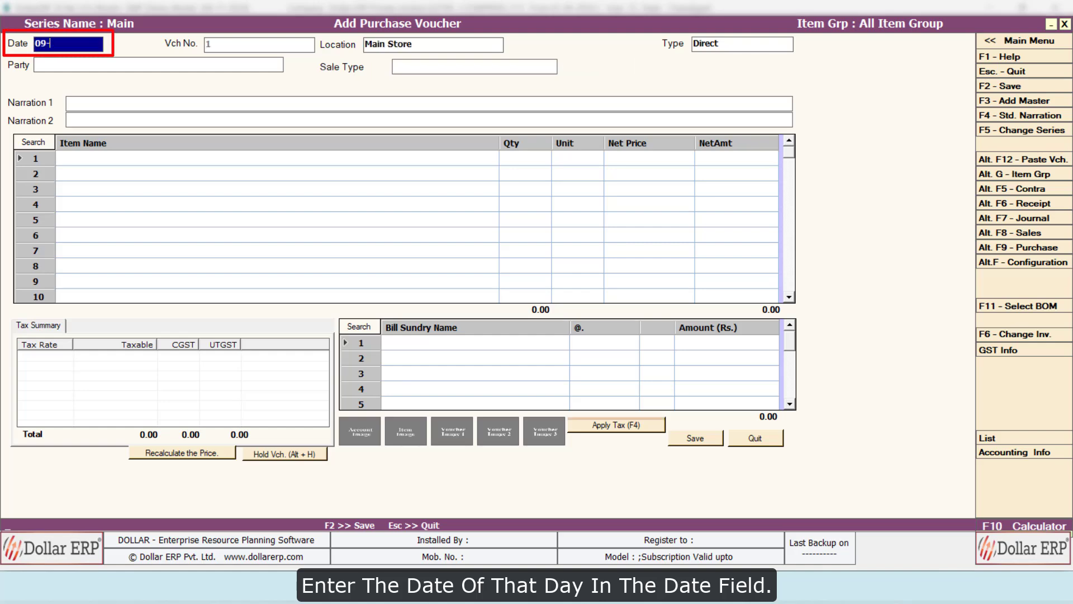
text(11-202)
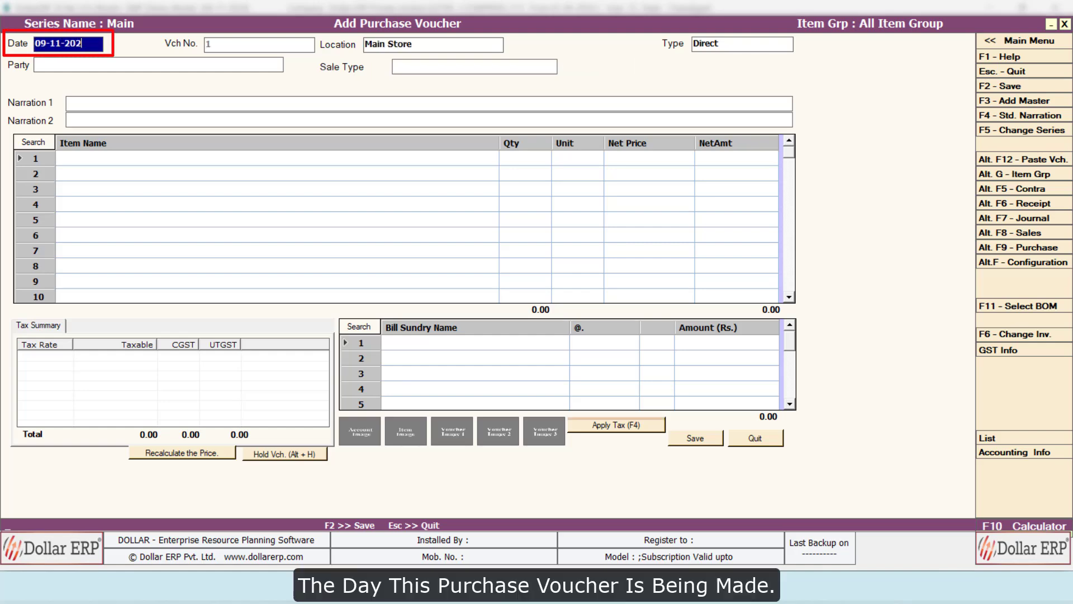
text(4)
key(Return)
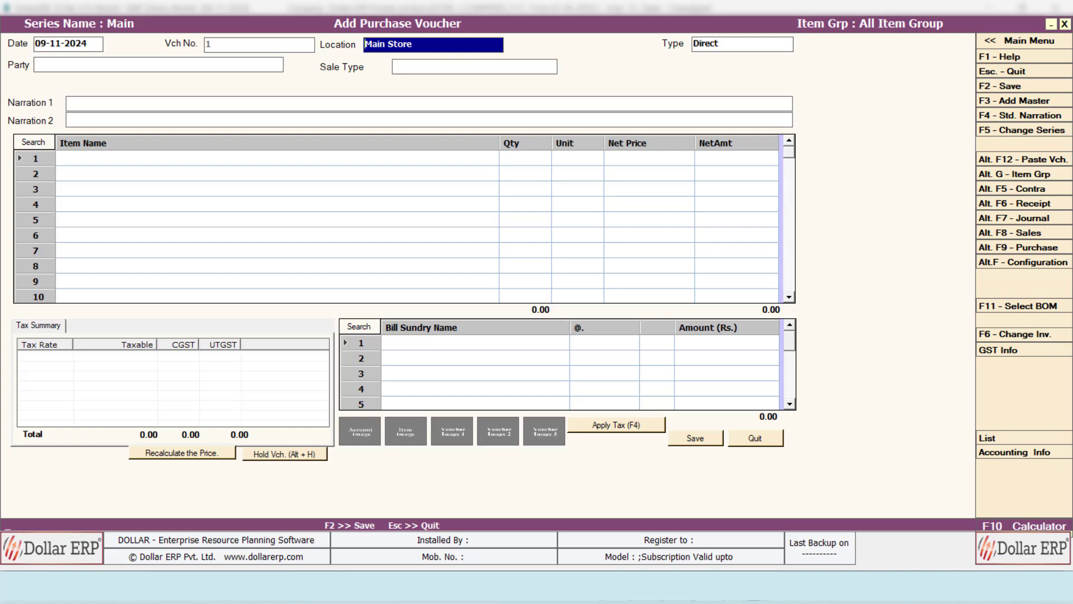
key(Return)
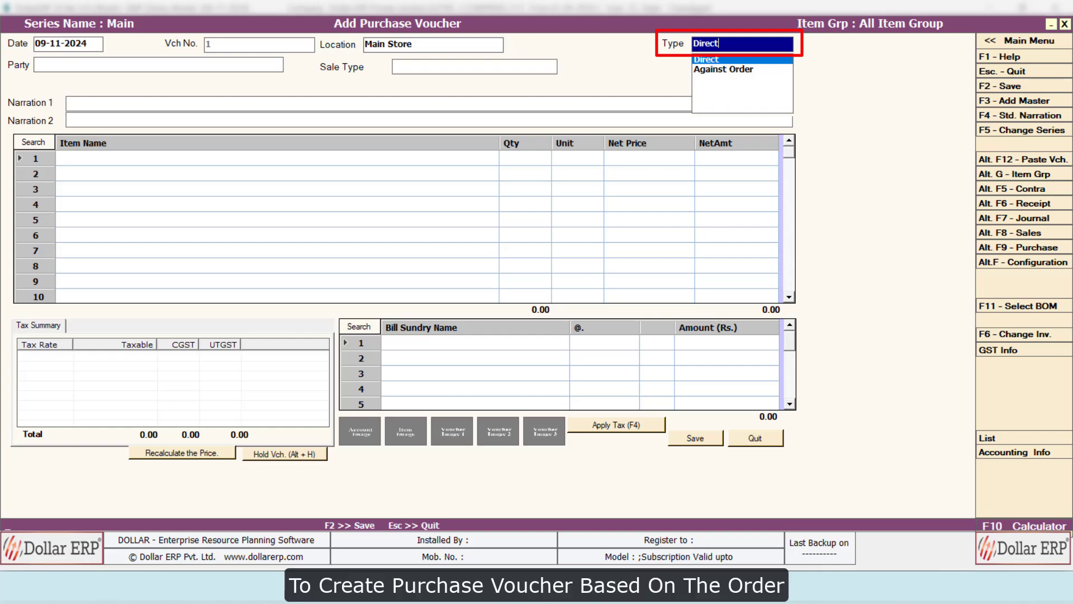
key(Down)
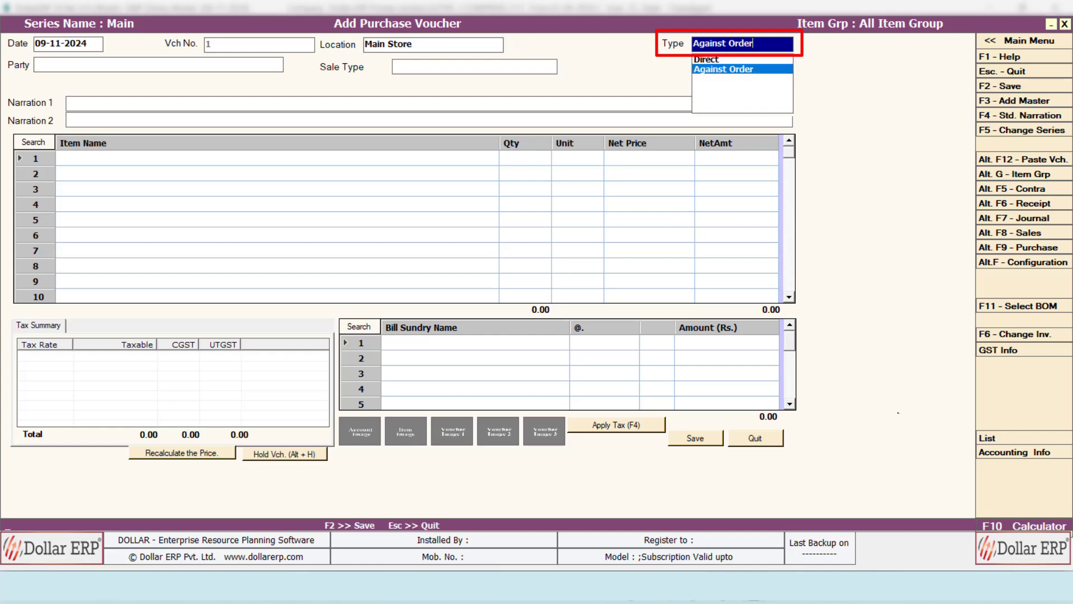
key(Return)
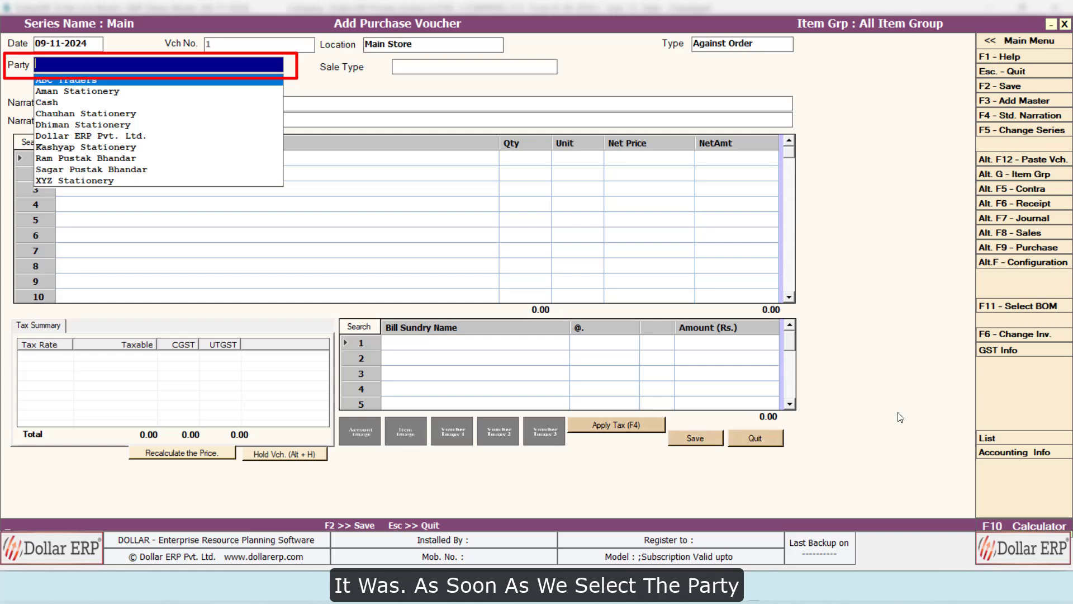
Step: Choose Kashyap Stationery as the party and pick the items from both of its pending orders dated 07-11-2024
key(Down)
key(Down)
key(Down)
key(Down)
key(Down)
key(Down)
key(Return)
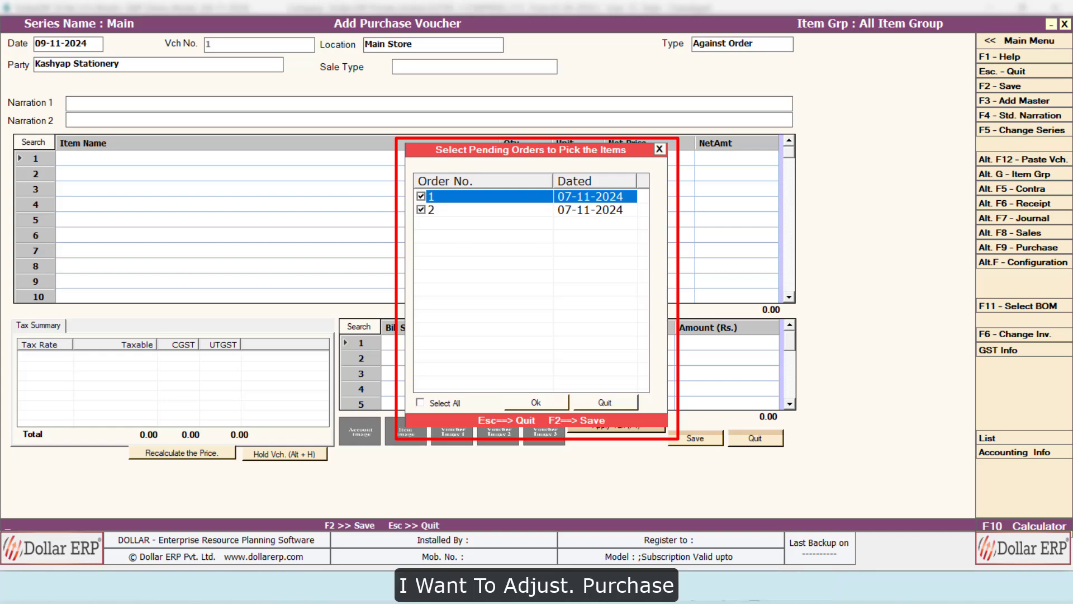
key(F2)
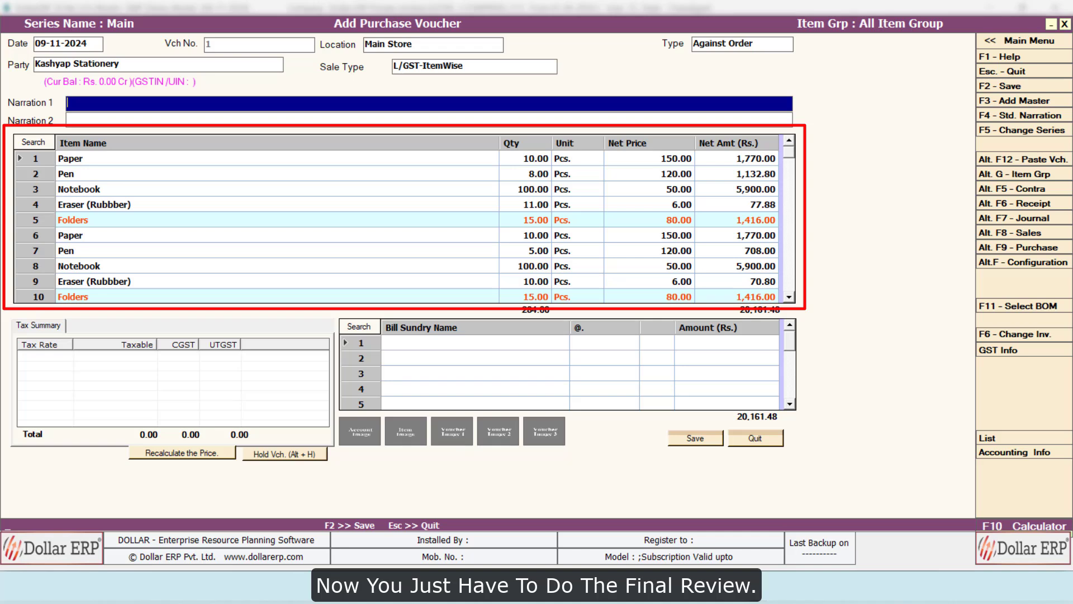
Step: Leave the narrations and bill sundries empty, save the purchase voucher and close the print options without printing
key(Return)
key(Return)
key(Return)
key(Return)
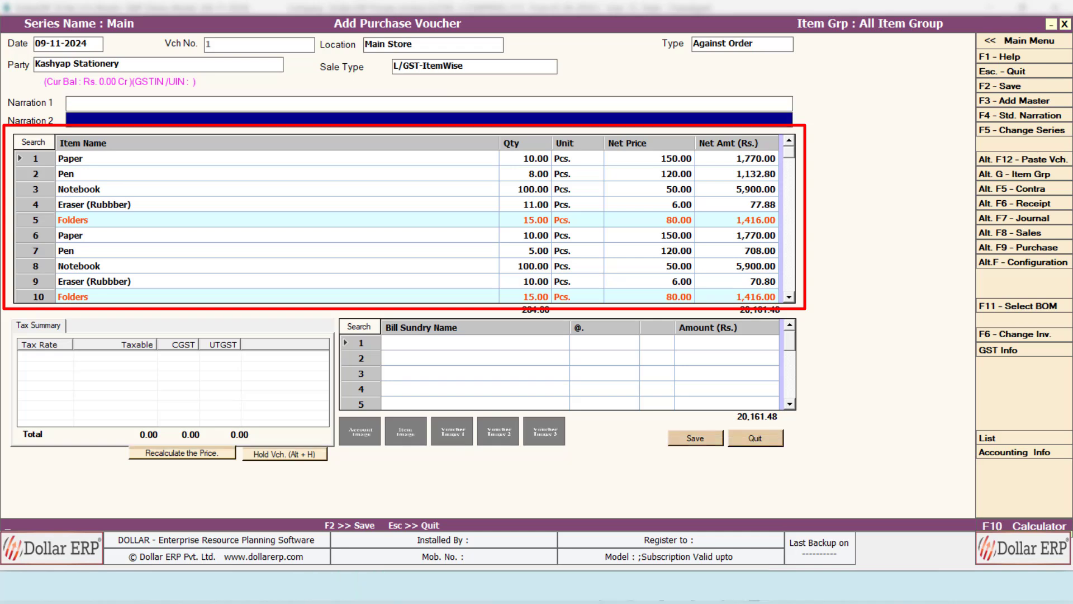
key(Return)
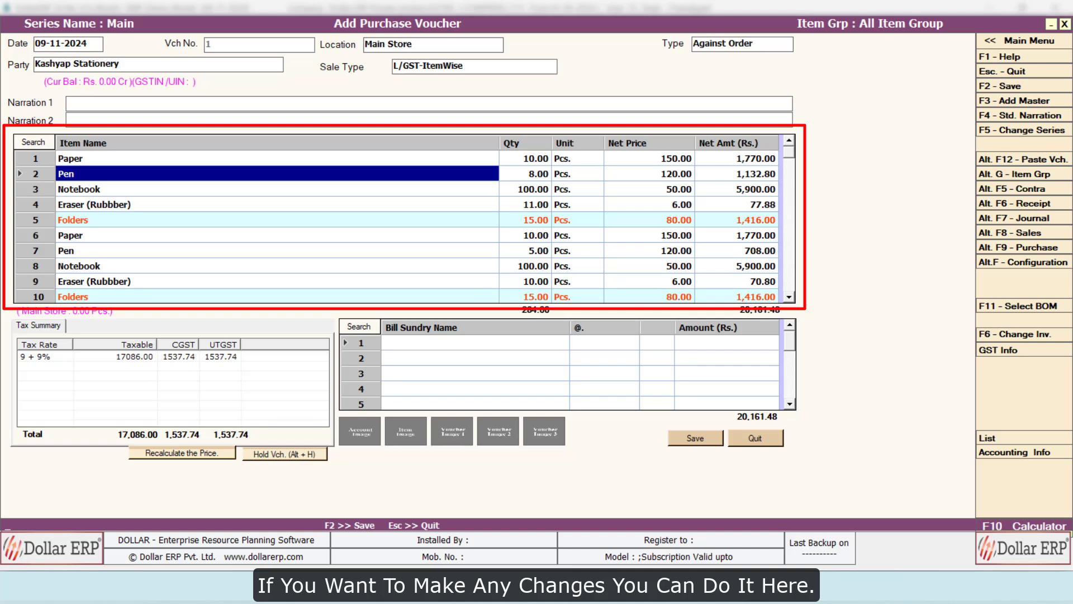
key(Tab)
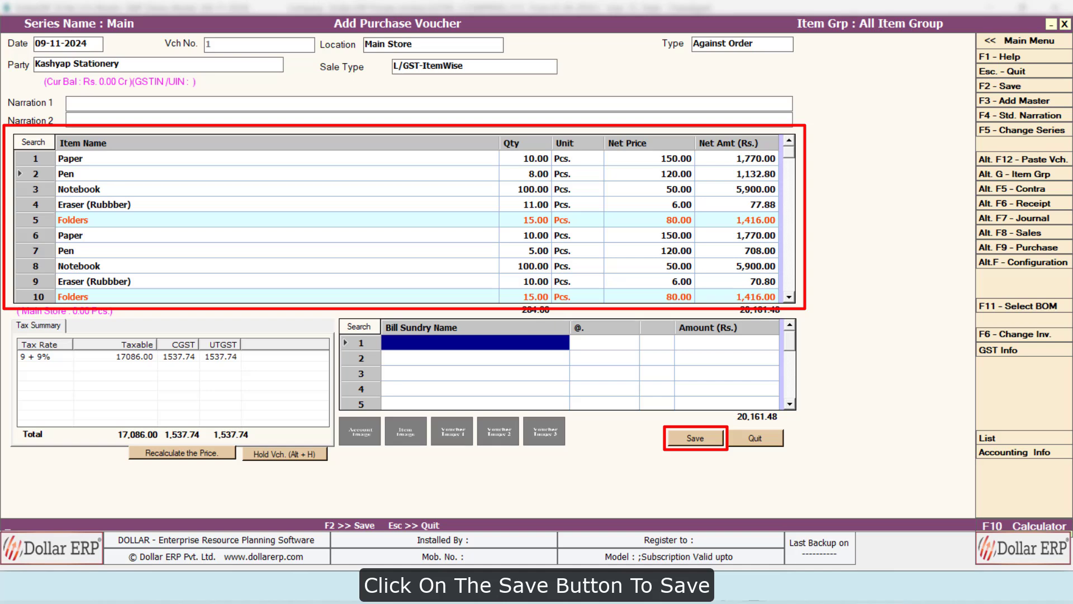
key(F2)
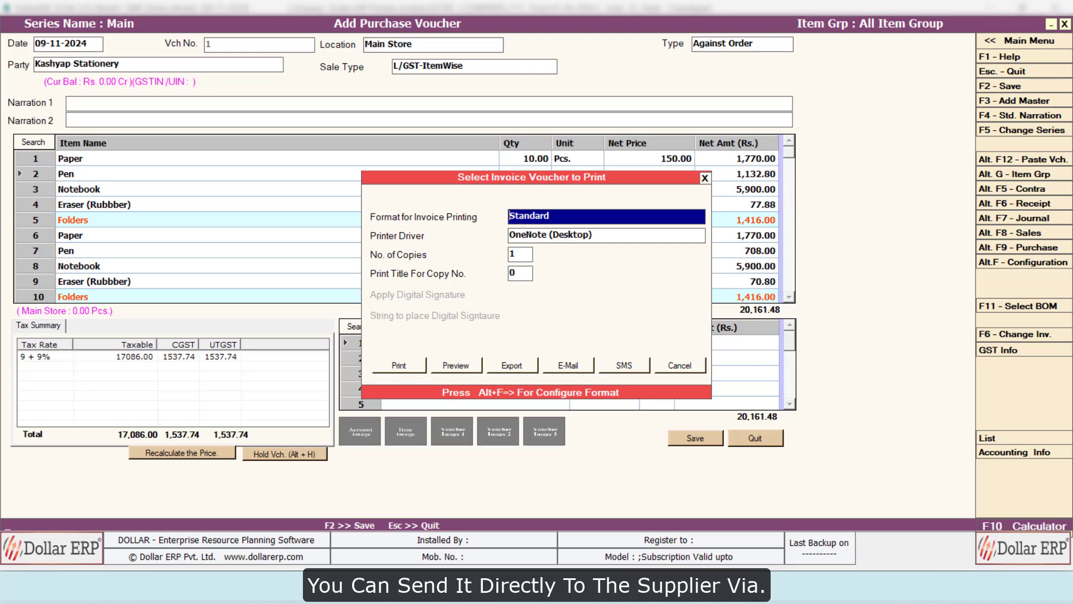
key(Escape)
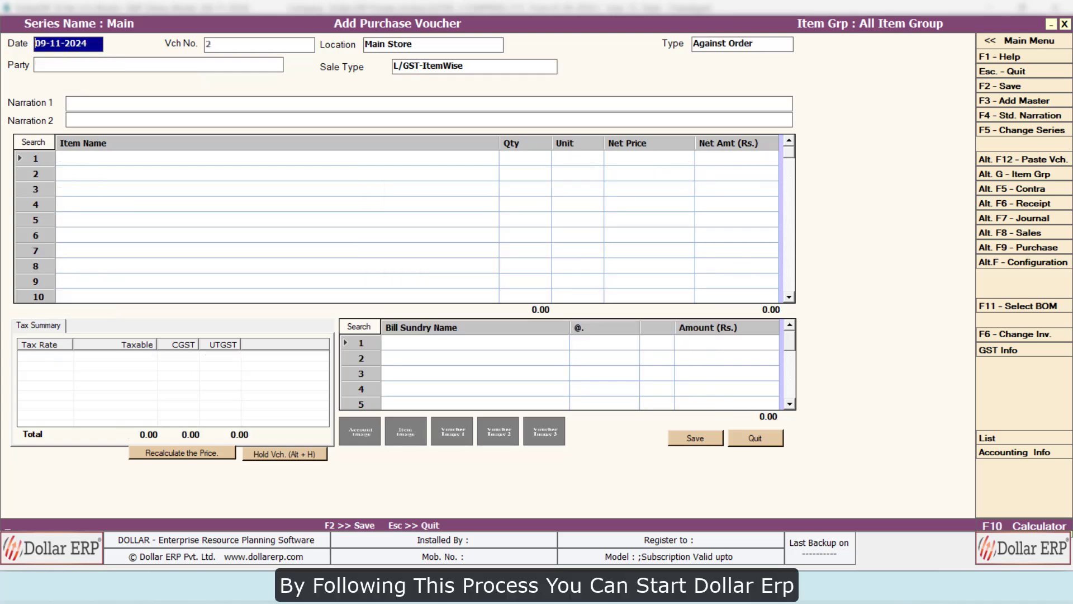